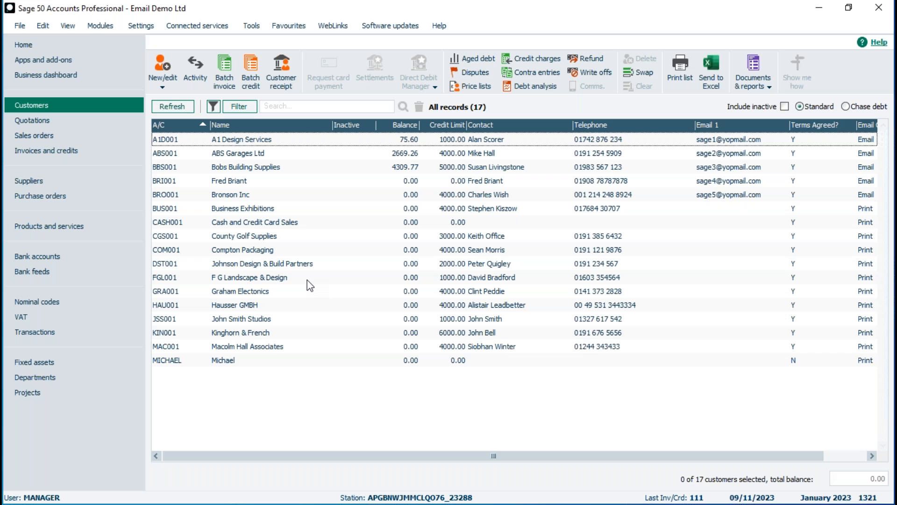
Step: Check the email settings in the A1 Design Services customer record, save the record and close it
{"action": "double_click", "coordinate": [232, 140]}
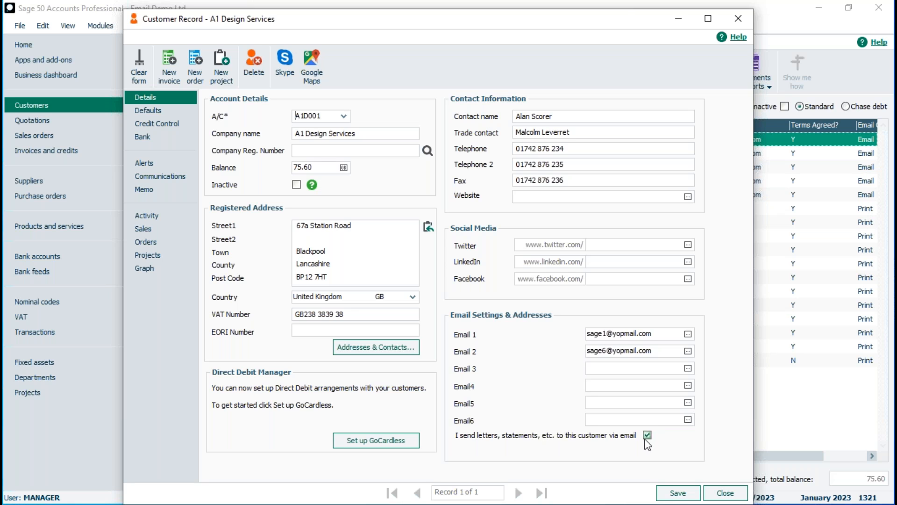
{"action": "left_click", "coordinate": [678, 494]}
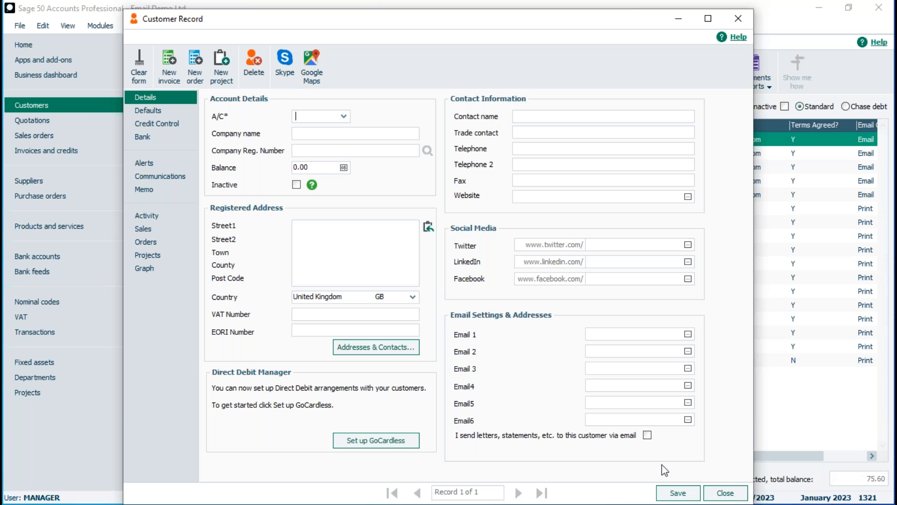
{"action": "left_click", "coordinate": [719, 496]}
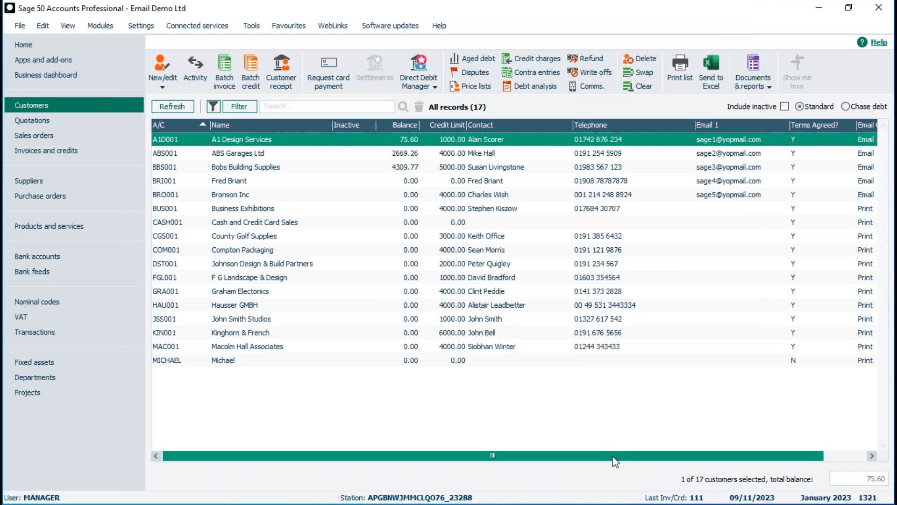
Step: Start a new product invoice for the A1 Design Services account, A1D001
{"action": "left_click", "coordinate": [41, 155]}
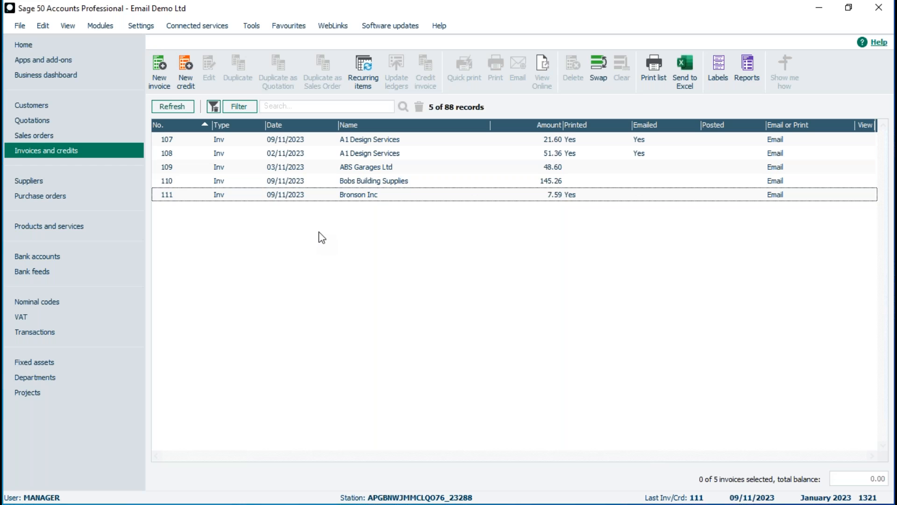
{"action": "left_click", "coordinate": [162, 63]}
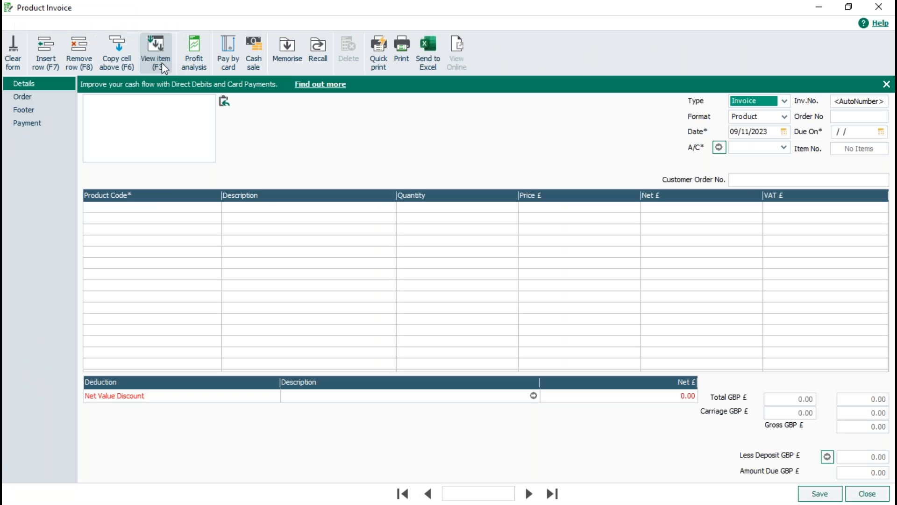
{"action": "left_click", "coordinate": [784, 148]}
{"action": "double_click", "coordinate": [606, 236]}
Step: Add product BOARD001, Whiteboard - Drywipe (900 x 1200), to the invoice with a quantity of 2
{"action": "left_click", "coordinate": [216, 207]}
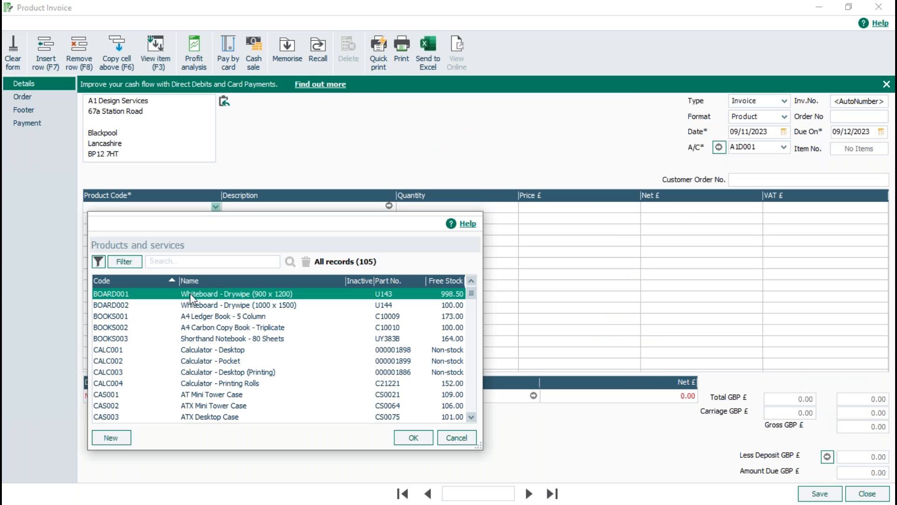
{"action": "double_click", "coordinate": [189, 293]}
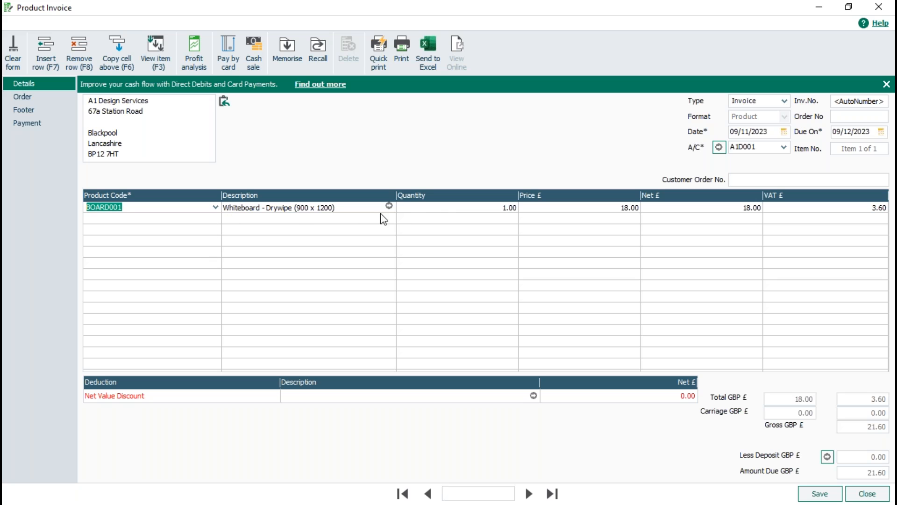
{"action": "left_click", "coordinate": [437, 209]}
{"action": "type", "text": "2"}
{"action": "key", "text": "Tab"}
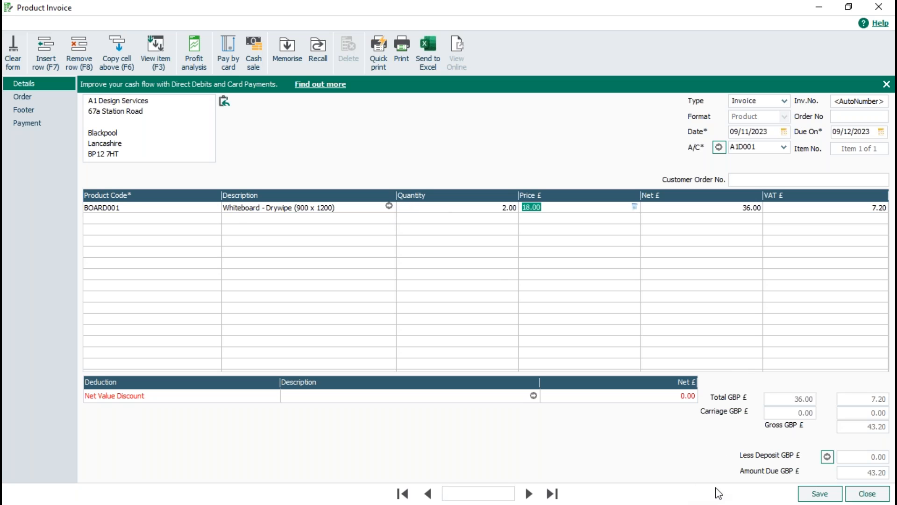
Step: Find the "A4 Inv\Crd Without Discount - Plain Paper (Print or Email)" layout for the invoice and mark it as a favourite
{"action": "left_click", "coordinate": [402, 48]}
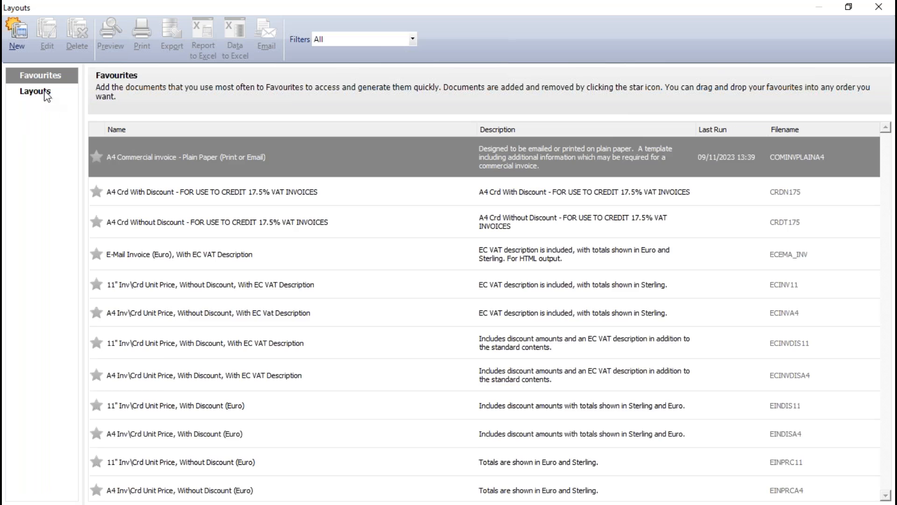
{"action": "left_click", "coordinate": [47, 96]}
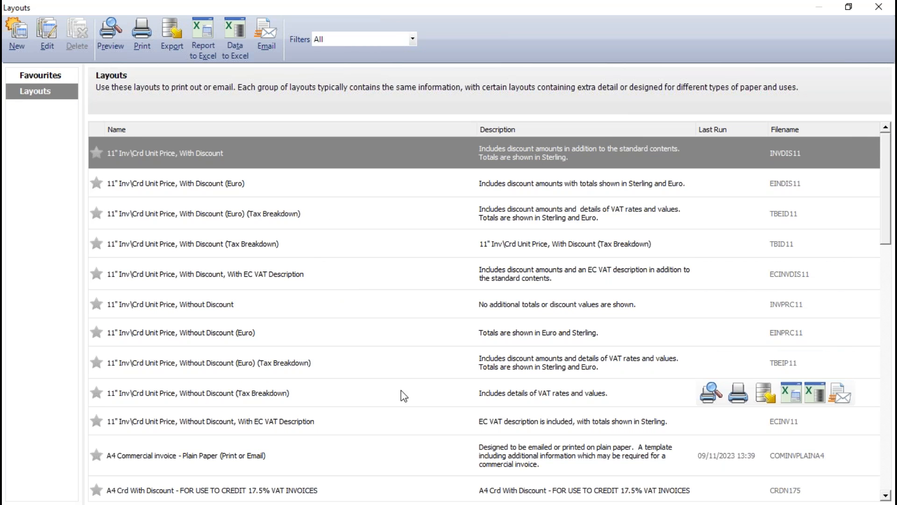
{"action": "scroll", "coordinate": [400, 389], "scroll_direction": "down", "scroll_amount": 1}
{"action": "scroll", "coordinate": [405, 442], "scroll_direction": "down", "scroll_amount": 6}
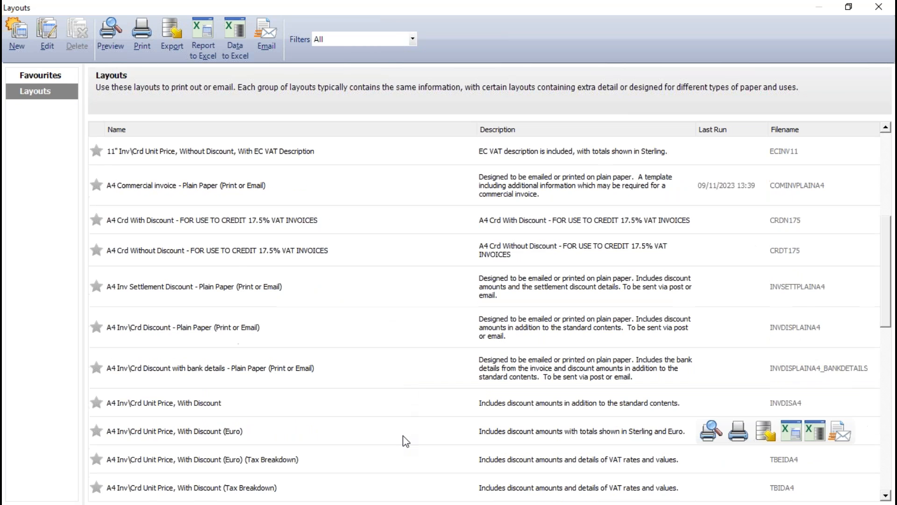
{"action": "left_click_drag", "start_coordinate": [886, 349], "coordinate": [883, 373]}
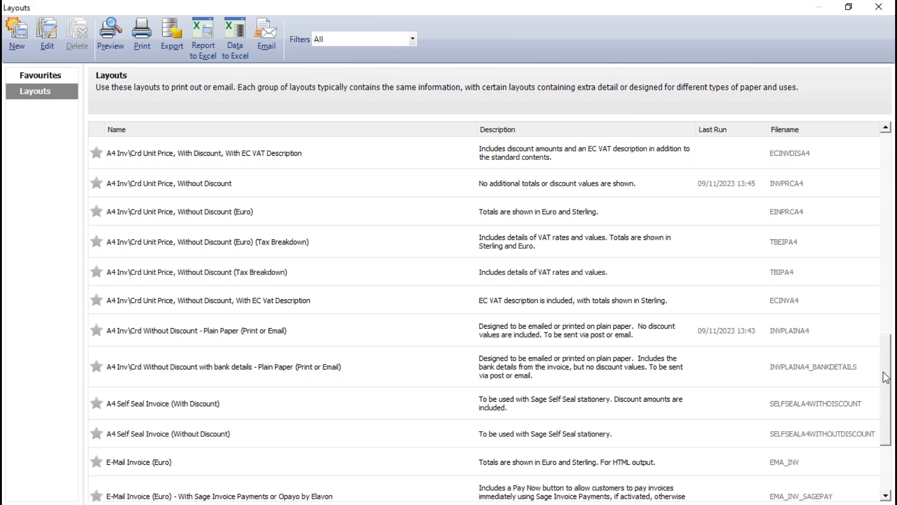
{"action": "mouse_move", "coordinate": [339, 344]}
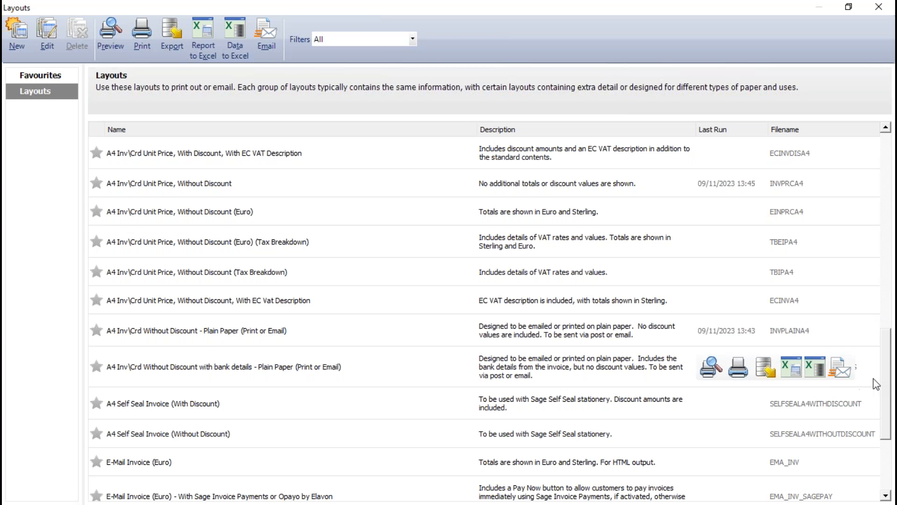
{"action": "scroll", "coordinate": [882, 421], "scroll_direction": "down", "scroll_amount": 2}
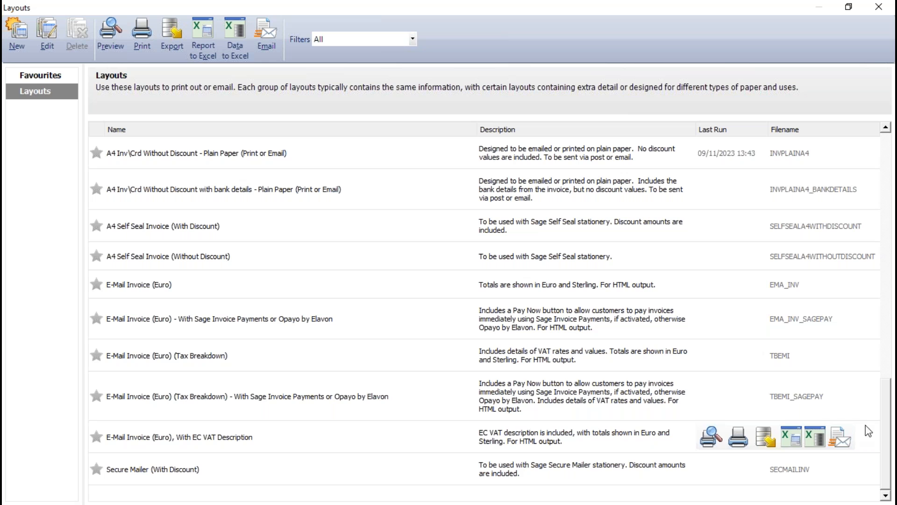
{"action": "scroll", "coordinate": [888, 433], "scroll_direction": "up", "scroll_amount": 2}
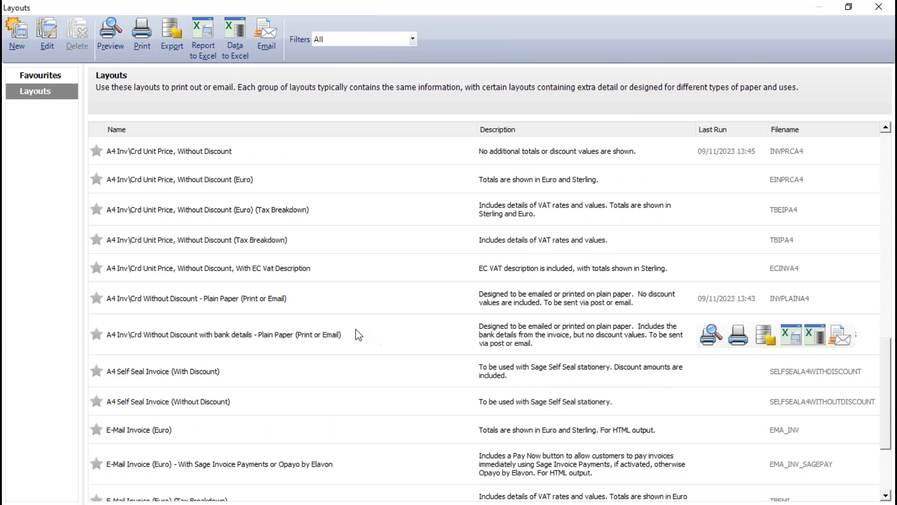
{"action": "left_click", "coordinate": [205, 300]}
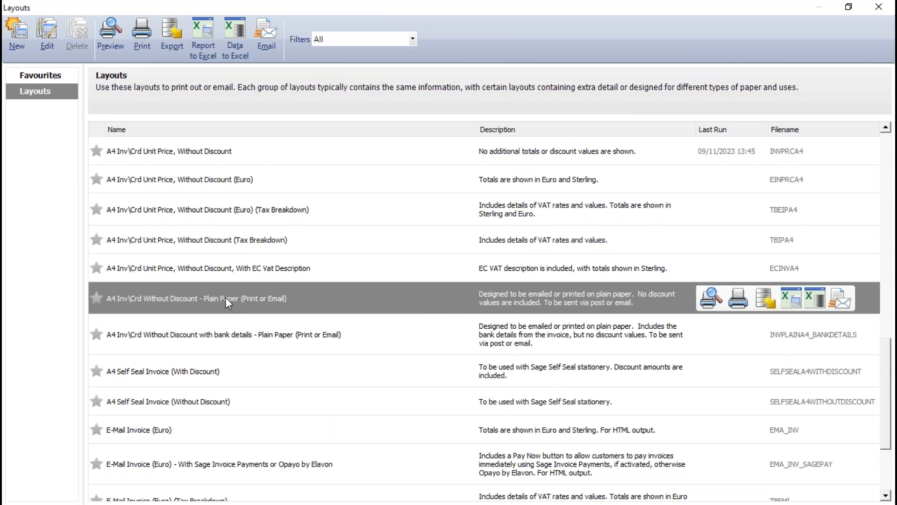
{"action": "left_click", "coordinate": [97, 298]}
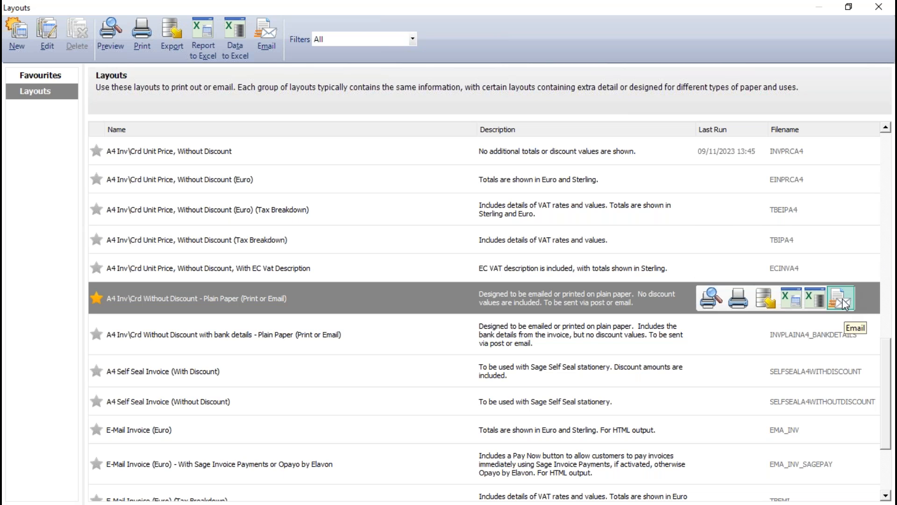
Step: Email the invoice using the selected plain paper layout and close the layouts window
{"action": "left_click", "coordinate": [265, 33]}
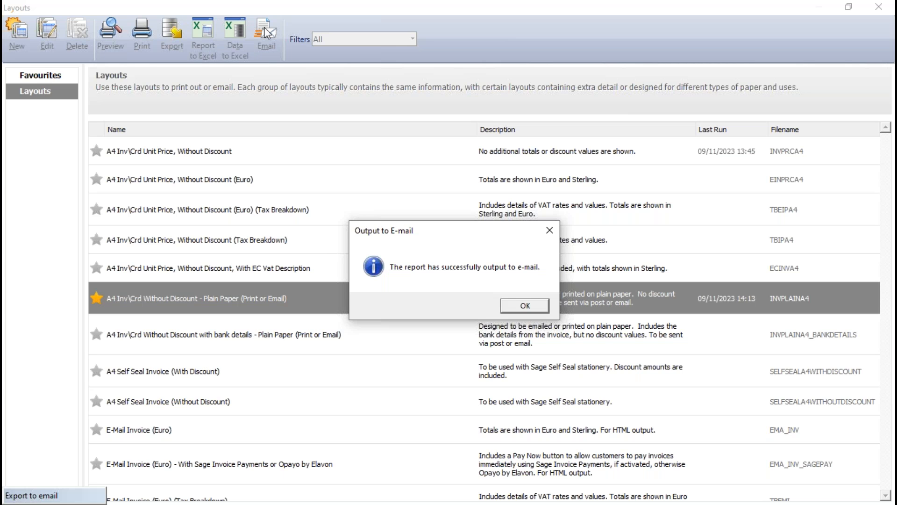
{"action": "left_click", "coordinate": [524, 305]}
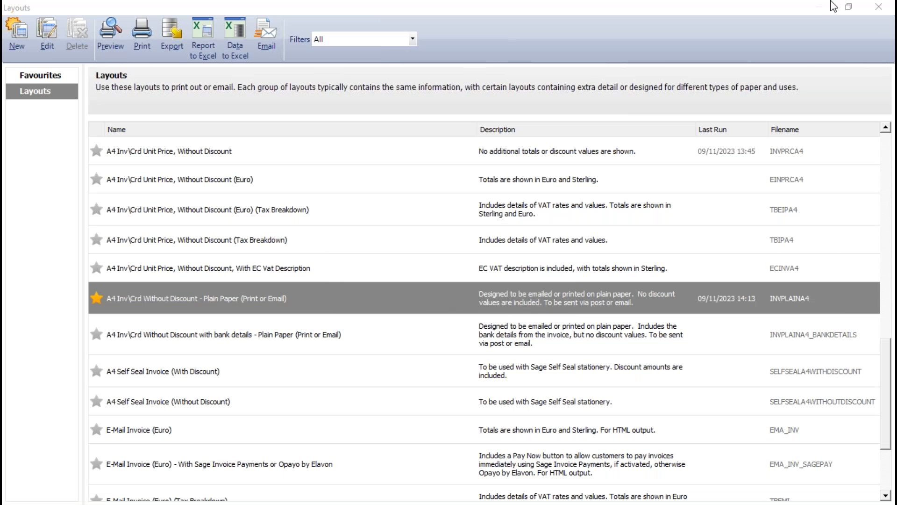
{"action": "left_click", "coordinate": [879, 9]}
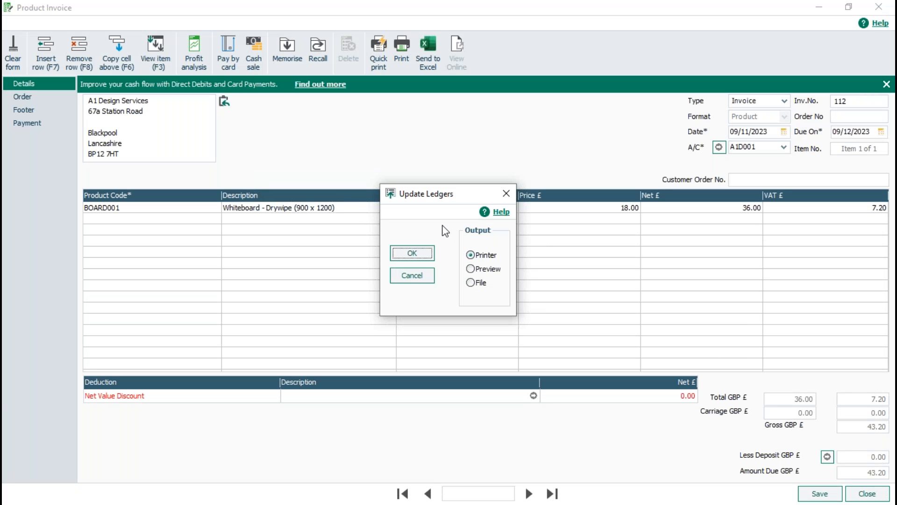
Step: Update the ledgers with the invoice using Printer as the output, and close the invoice form
{"action": "left_click", "coordinate": [414, 252]}
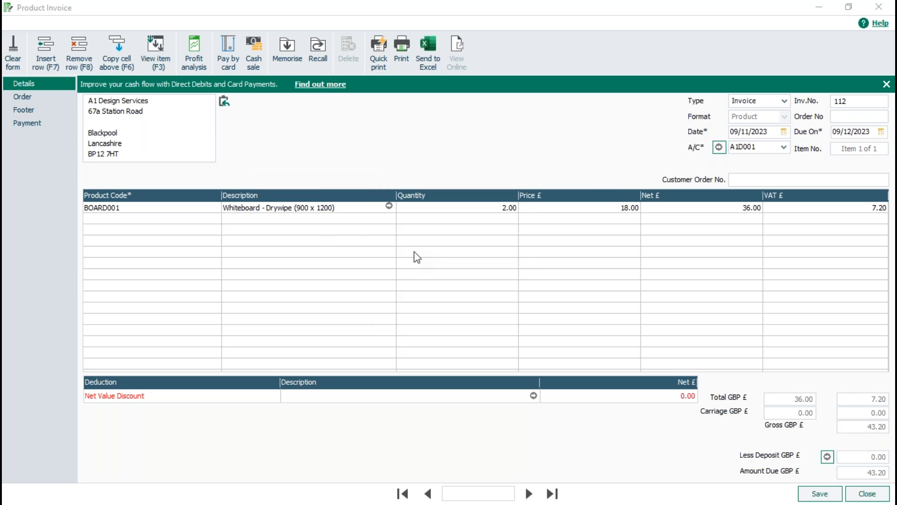
{"action": "left_click", "coordinate": [295, 257]}
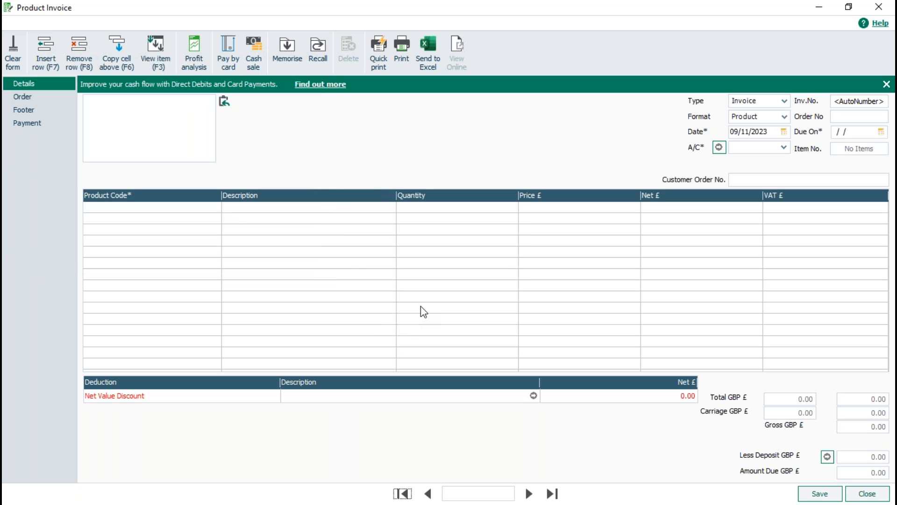
{"action": "left_click", "coordinate": [867, 497]}
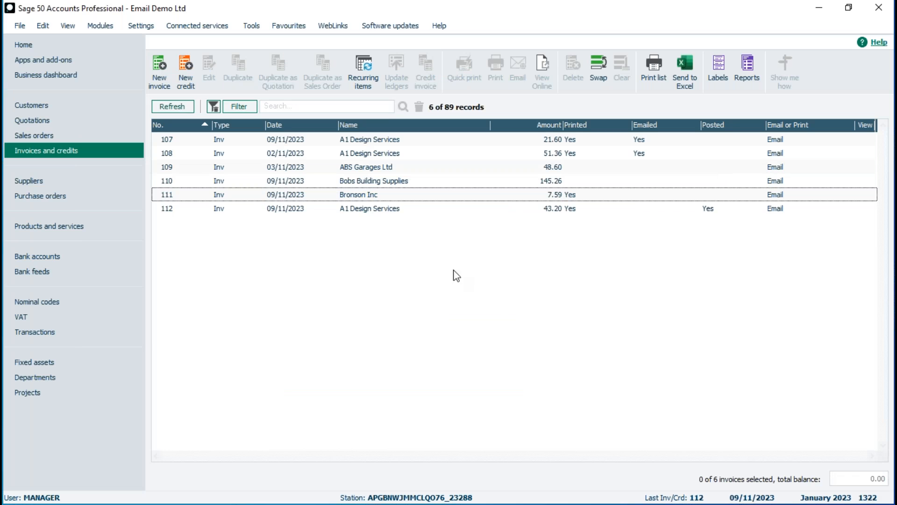
Step: Email invoice 112 from the invoice list using the favourite plain paper layout, and close the layouts window
{"action": "left_click", "coordinate": [290, 212]}
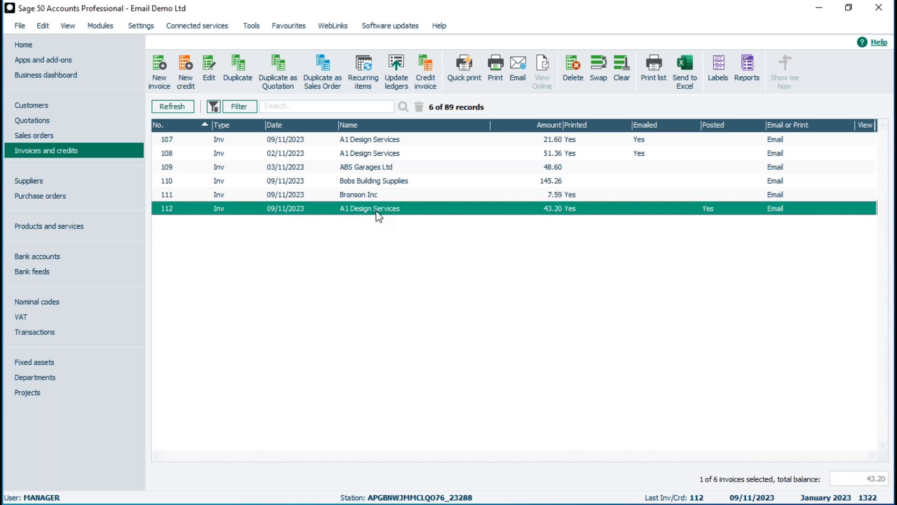
{"action": "left_click", "coordinate": [496, 67]}
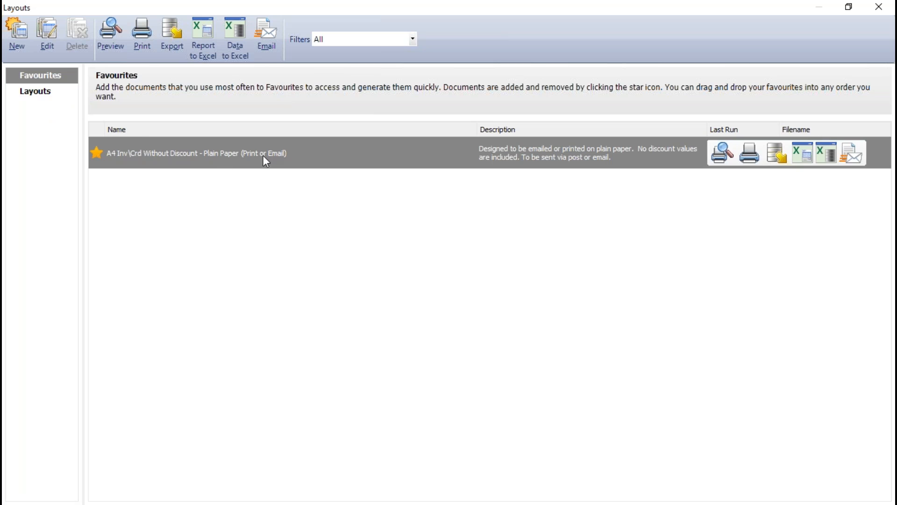
{"action": "left_click", "coordinate": [274, 44]}
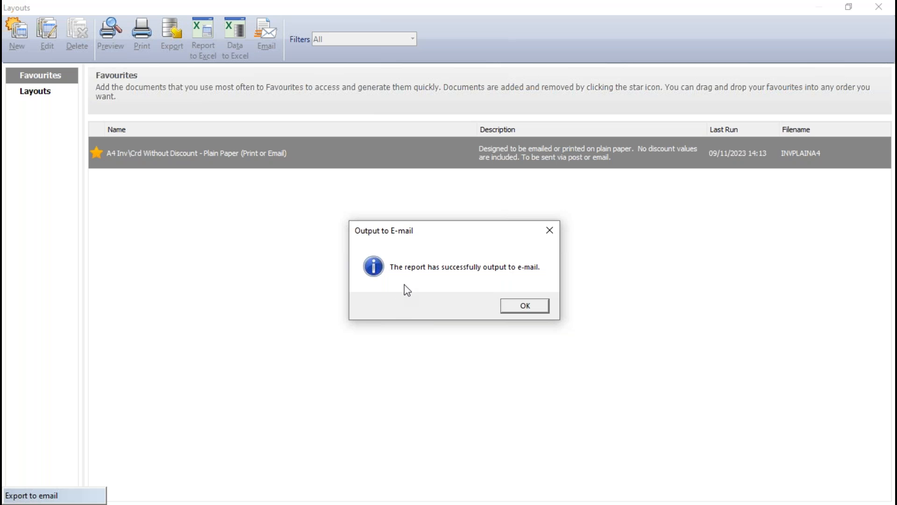
{"action": "left_click", "coordinate": [523, 304]}
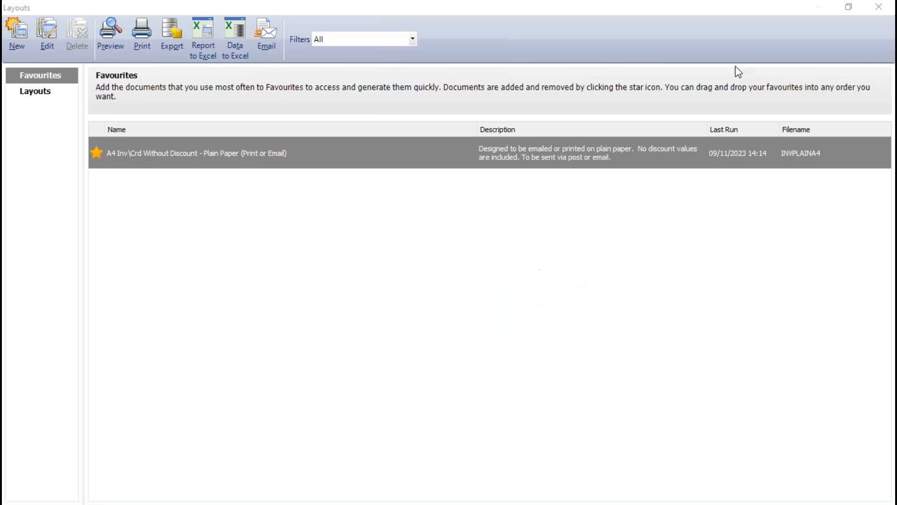
{"action": "left_click", "coordinate": [877, 8]}
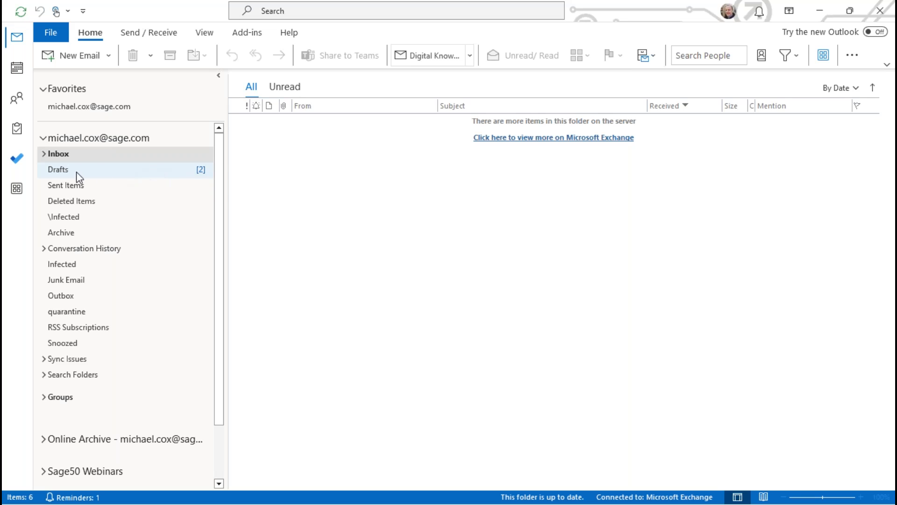
Step: In Outlook, open the second "Email Demo Ltd - Invoice No. 112" draft, enlarge its message window and send it
{"action": "left_click", "coordinate": [146, 173]}
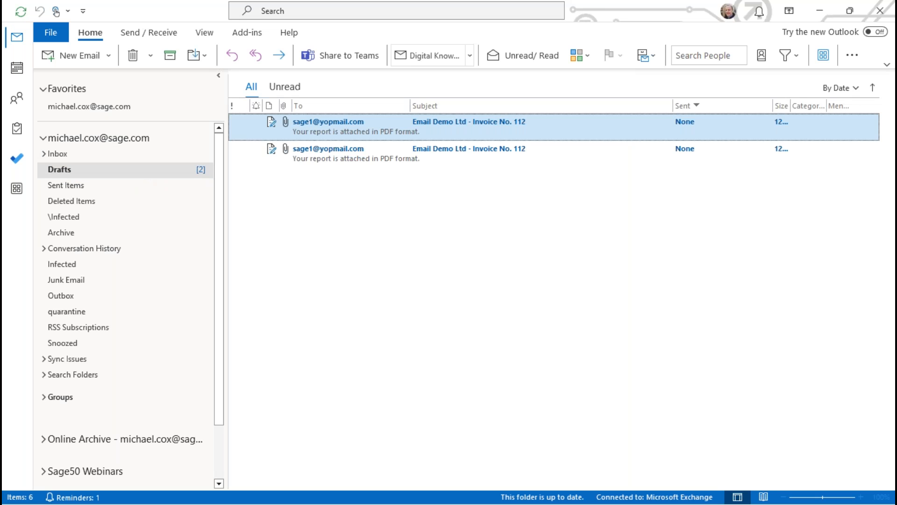
{"action": "double_click", "coordinate": [332, 154]}
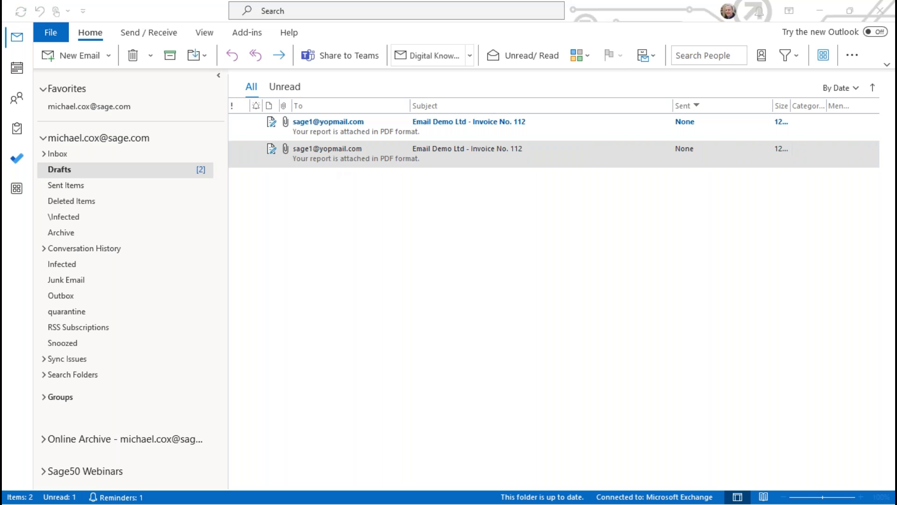
{"action": "left_click_drag", "start_coordinate": [896, 112], "coordinate": [349, 49]}
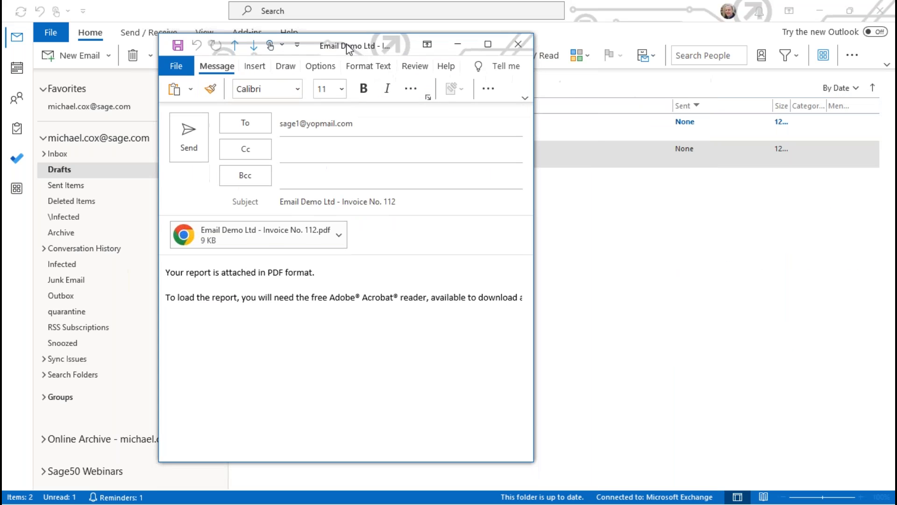
{"action": "left_click", "coordinate": [492, 44]}
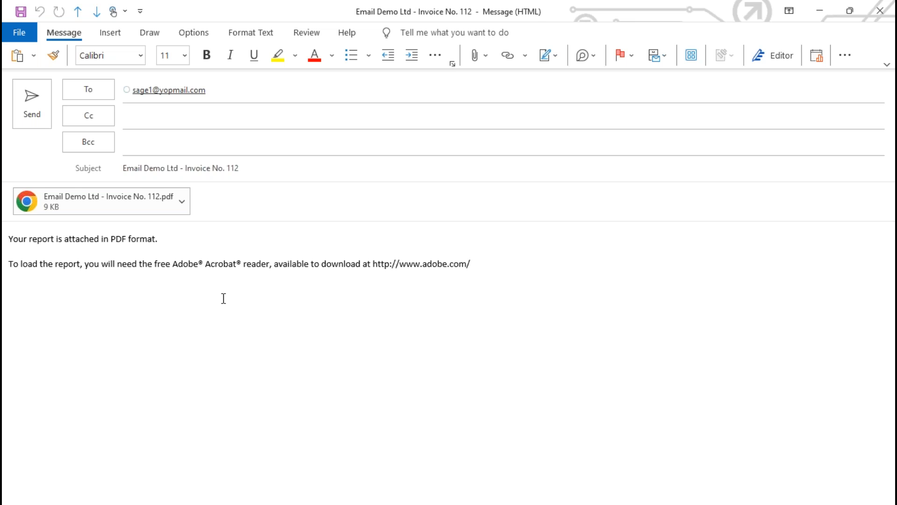
{"action": "left_click", "coordinate": [31, 104]}
{"action": "mouse_move", "coordinate": [17, 99]}
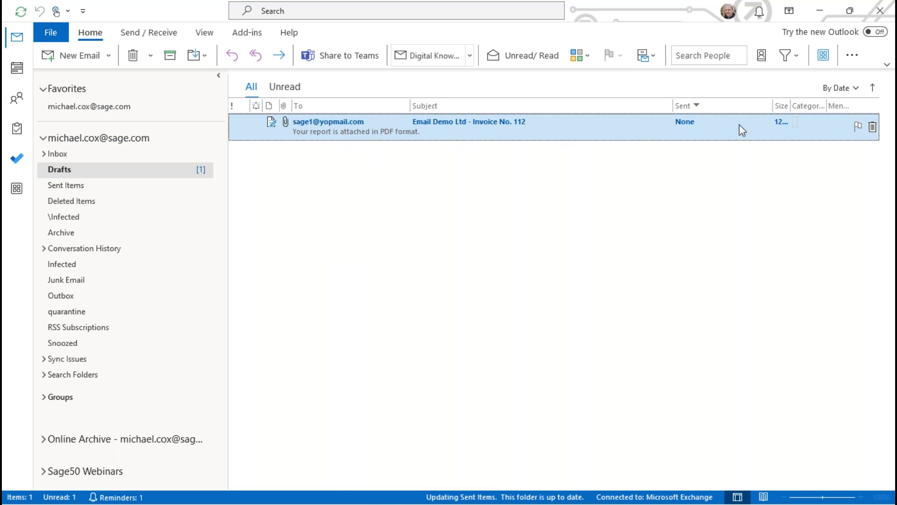
Step: Delete the remaining duplicate invoice draft and open the Sent Items folder to check the sent email
{"action": "left_click", "coordinate": [872, 127]}
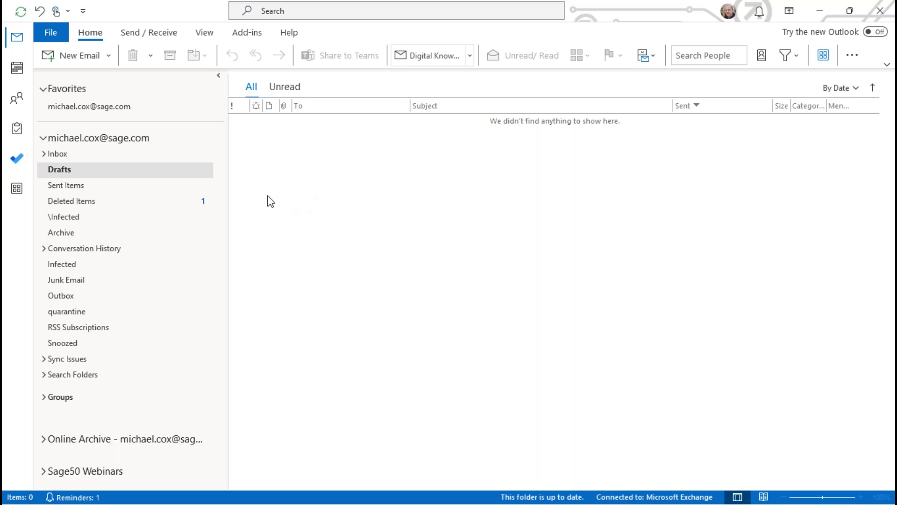
{"action": "left_click", "coordinate": [77, 186]}
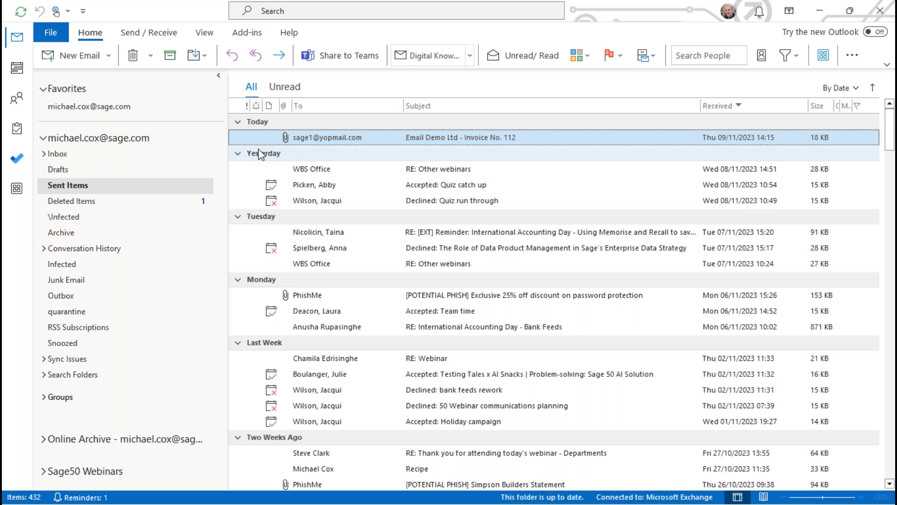
Step: Return Outlook to the Inbox, switch to Sage 50, and select invoices 107, 109 and 110 in place of 112
{"action": "left_click", "coordinate": [71, 153]}
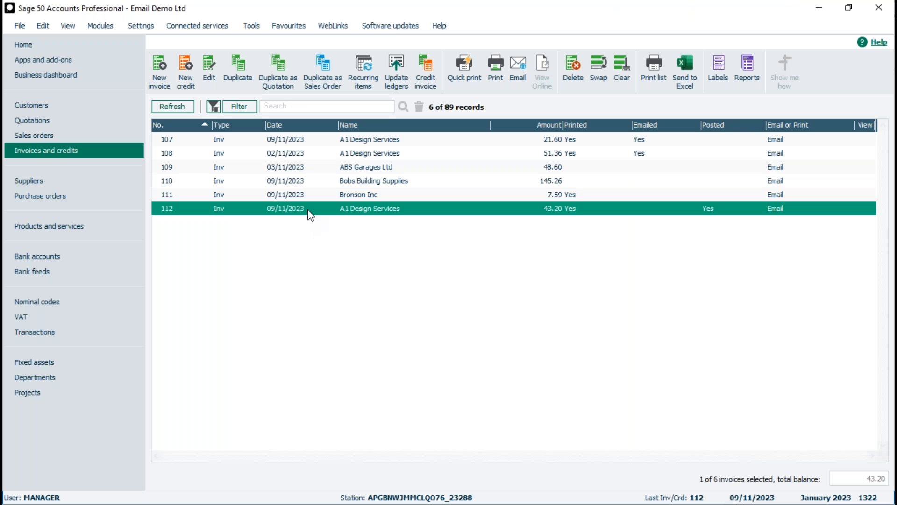
{"action": "left_click", "coordinate": [308, 210]}
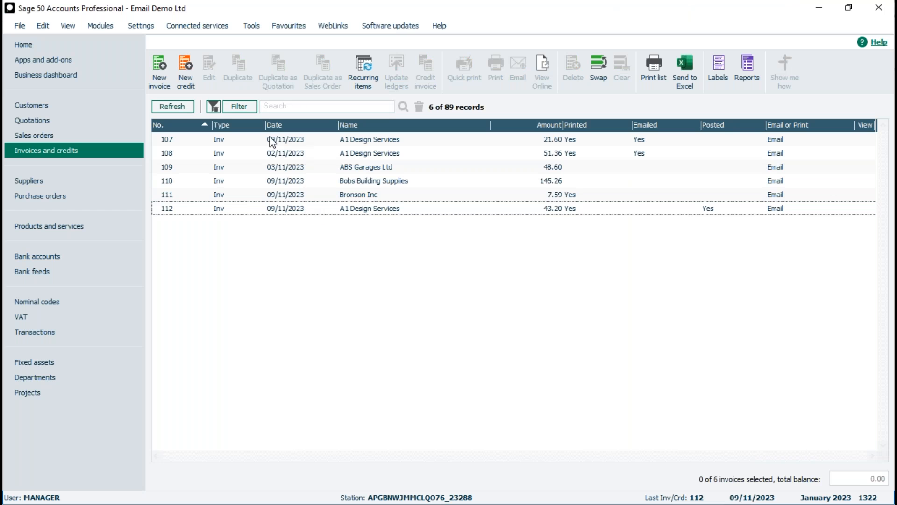
{"action": "left_click", "coordinate": [229, 142]}
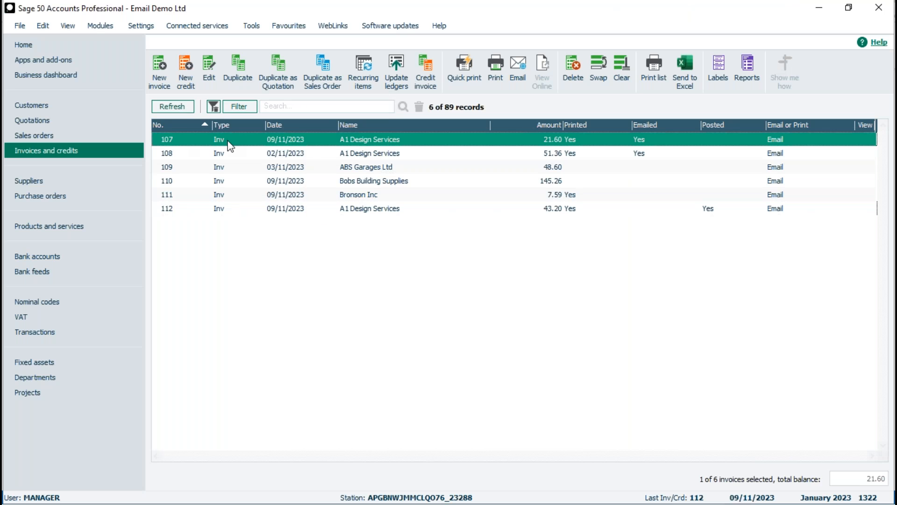
{"action": "left_click", "coordinate": [220, 154]}
{"action": "left_click", "coordinate": [221, 156]}
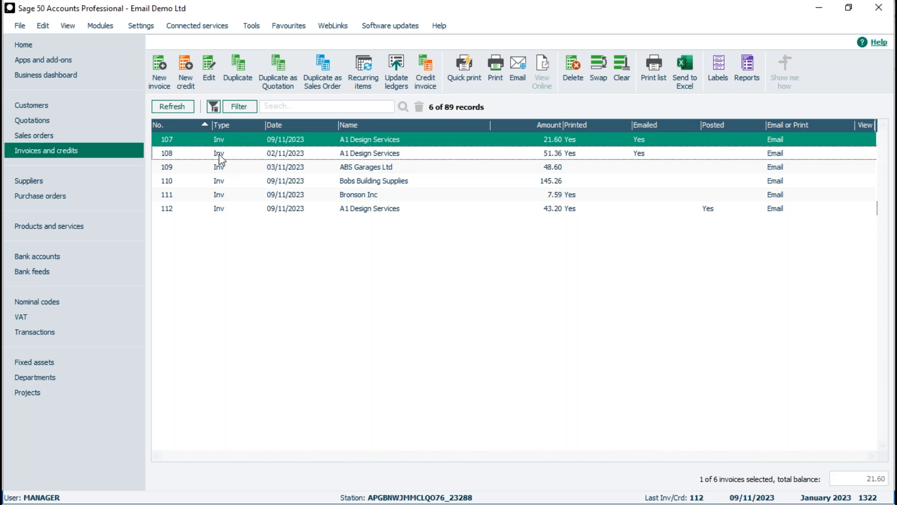
{"action": "left_click", "coordinate": [222, 169]}
{"action": "left_click", "coordinate": [222, 182]}
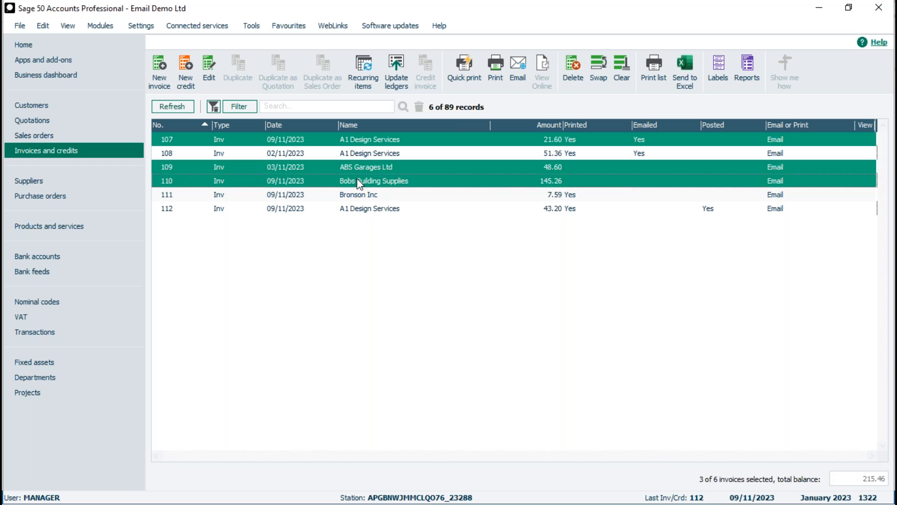
Step: Email the selected invoices using the favourite A4 Inv\Crd Without Discount - Plain Paper layout
{"action": "left_click", "coordinate": [495, 69]}
{"action": "mouse_move", "coordinate": [138, 150]}
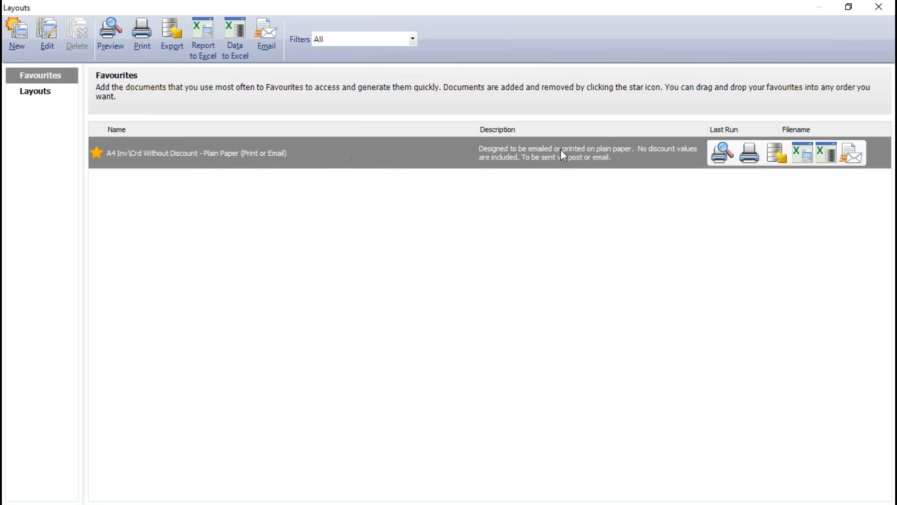
{"action": "left_click", "coordinate": [852, 153]}
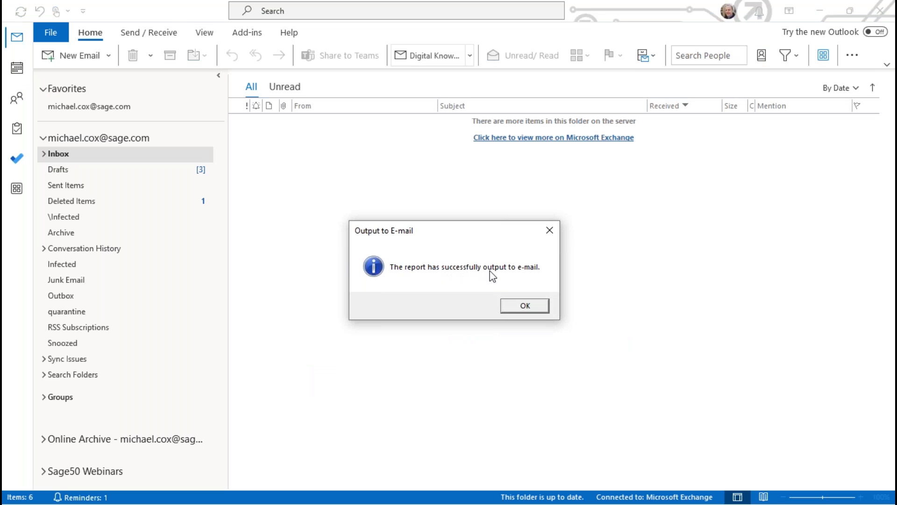
{"action": "left_click", "coordinate": [525, 306]}
Step: Delete the drafts for invoices 110, 109 and 107 in Outlook, and close the Sage 50 layouts window
{"action": "left_click", "coordinate": [80, 169]}
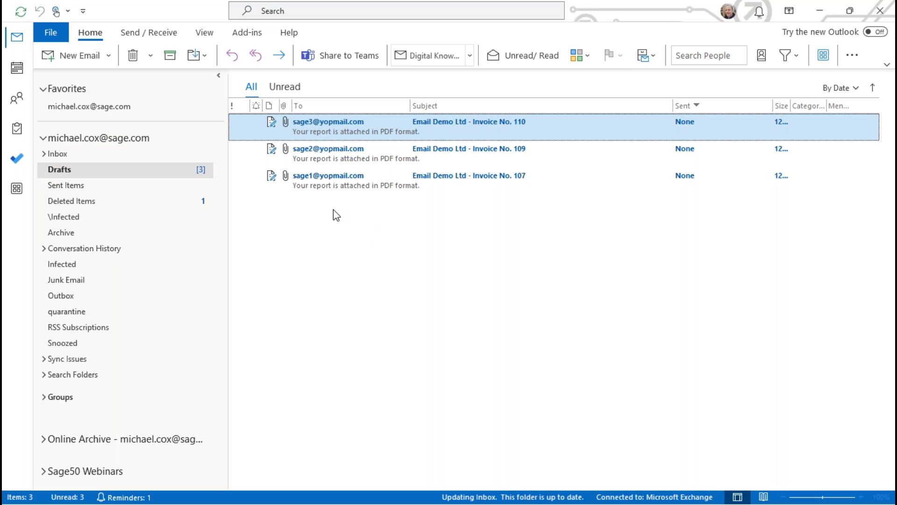
{"action": "mouse_move", "coordinate": [715, 132]}
{"action": "left_click", "coordinate": [874, 127]}
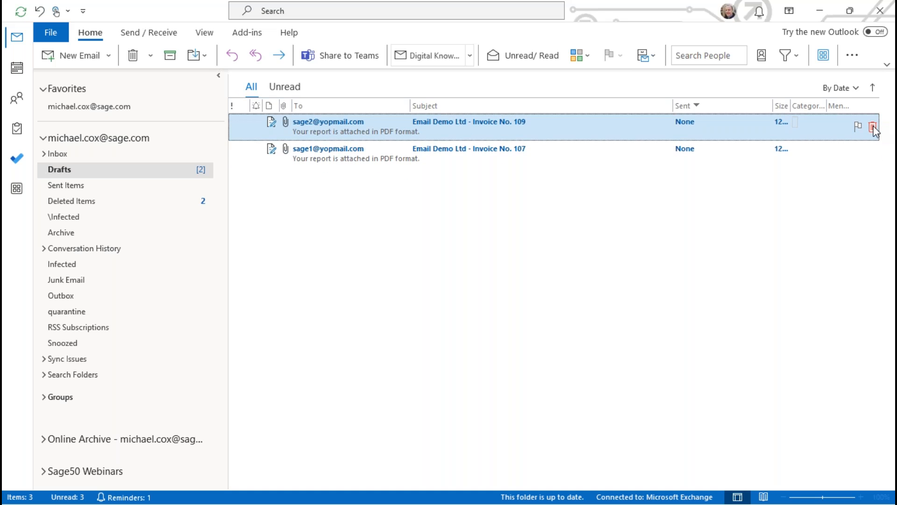
{"action": "left_click", "coordinate": [874, 127]}
{"action": "left_click", "coordinate": [873, 126]}
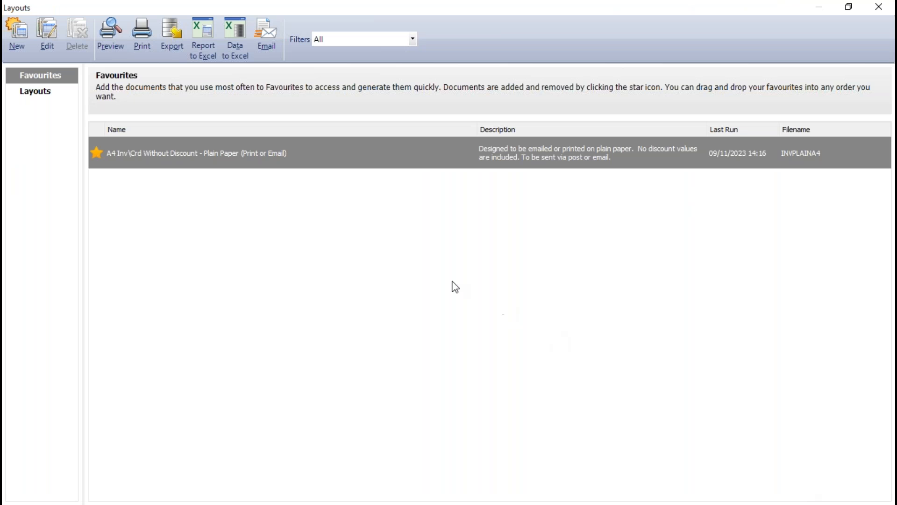
{"action": "left_click", "coordinate": [882, 8]}
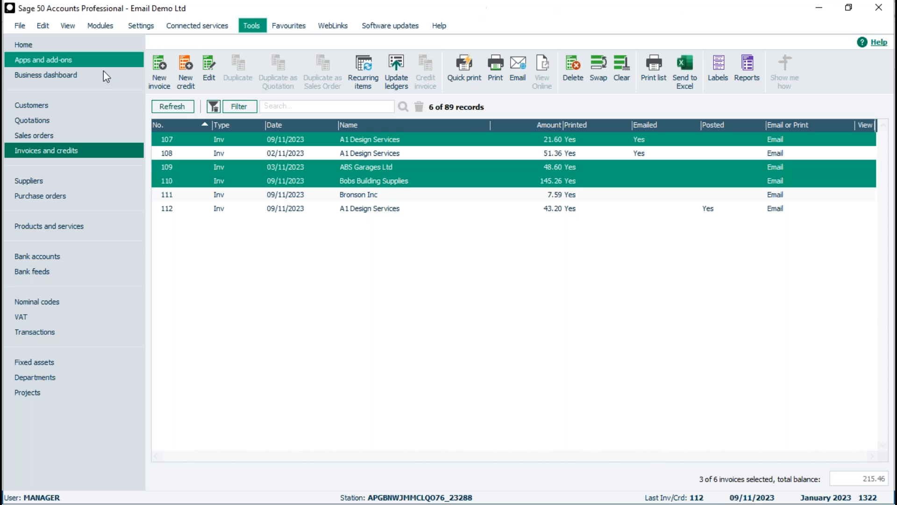
Step: Start a company backup, closing all other windows, and include only Layout Templates in it
{"action": "left_click", "coordinate": [22, 28]}
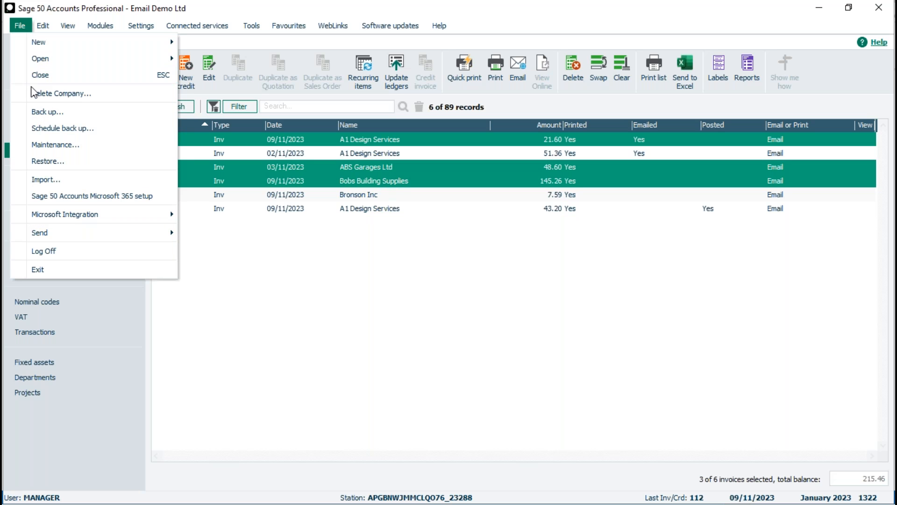
{"action": "left_click", "coordinate": [39, 113]}
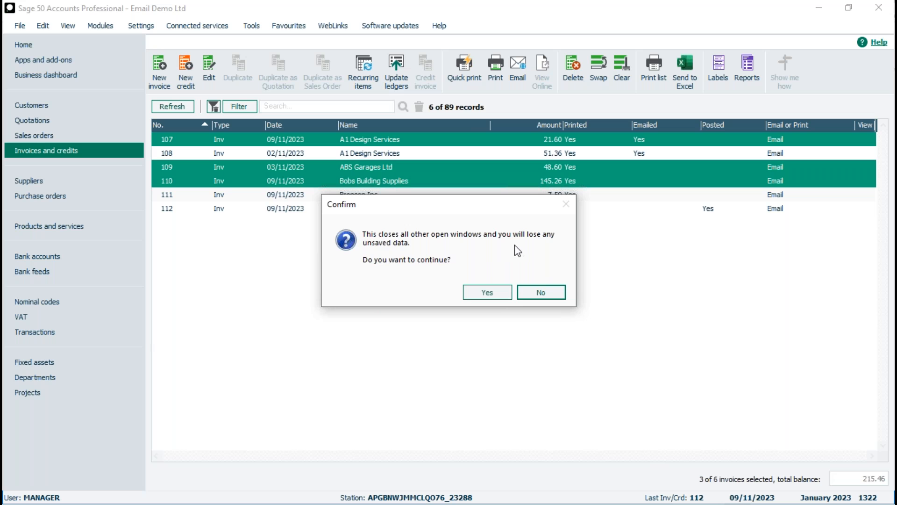
{"action": "left_click", "coordinate": [486, 292]}
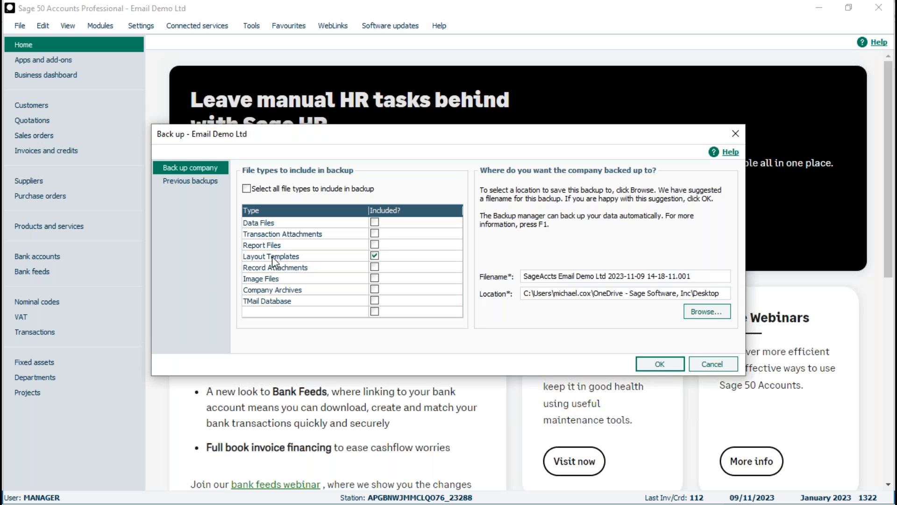
{"action": "left_click", "coordinate": [374, 222]}
{"action": "left_click", "coordinate": [374, 256]}
{"action": "left_click", "coordinate": [374, 257]}
{"action": "left_click", "coordinate": [375, 223]}
Step: Run the backup under the filename "Sage Layouts" without data files, and minimise the Sage 50 window
{"action": "left_click_drag", "start_coordinate": [711, 275], "coordinate": [466, 268]}
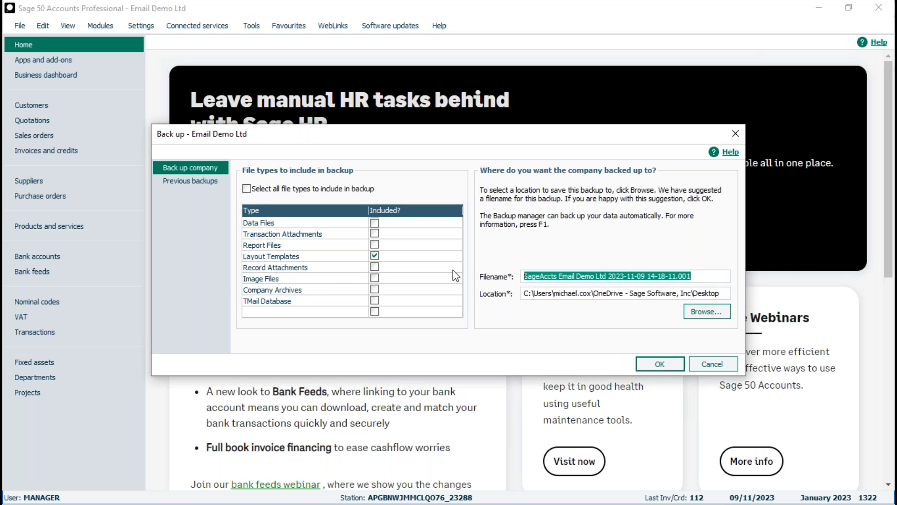
{"action": "type", "text": "Sage Layouts"}
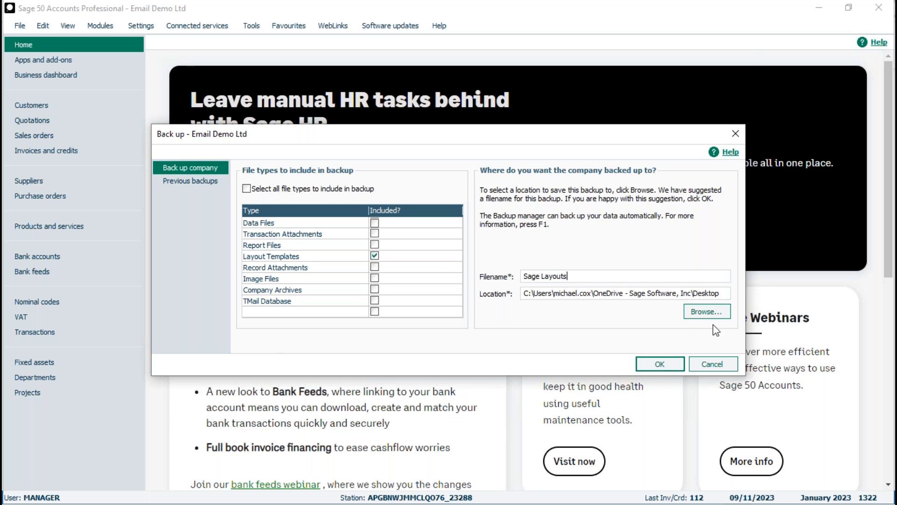
{"action": "left_click", "coordinate": [664, 366]}
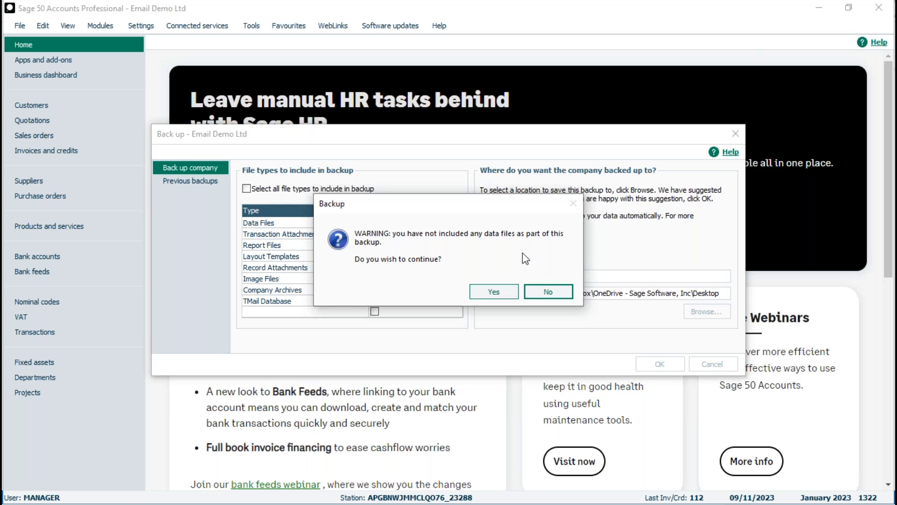
{"action": "left_click", "coordinate": [495, 292]}
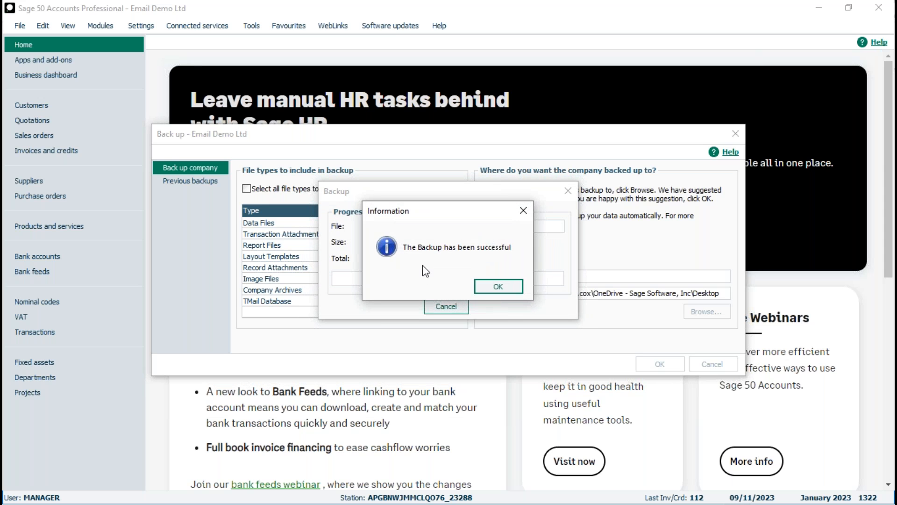
{"action": "left_click", "coordinate": [499, 285]}
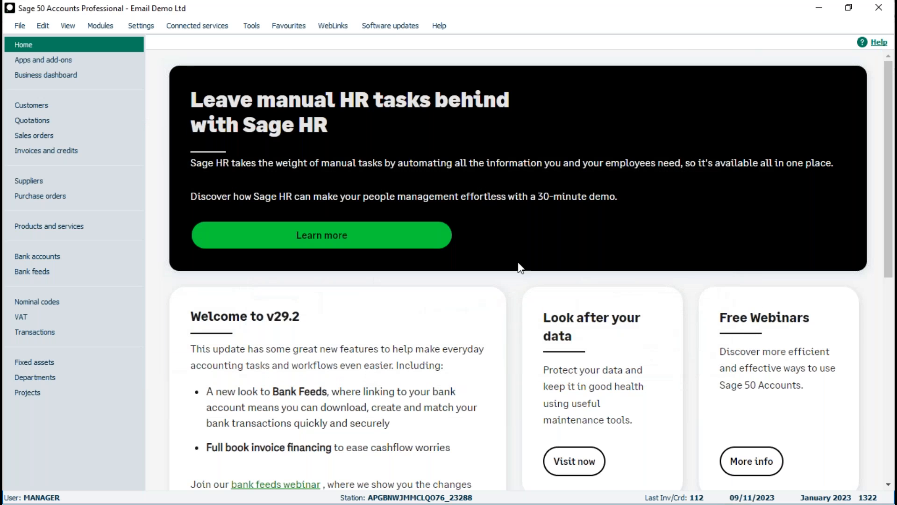
{"action": "left_click", "coordinate": [819, 8]}
{"action": "left_click", "coordinate": [821, 10]}
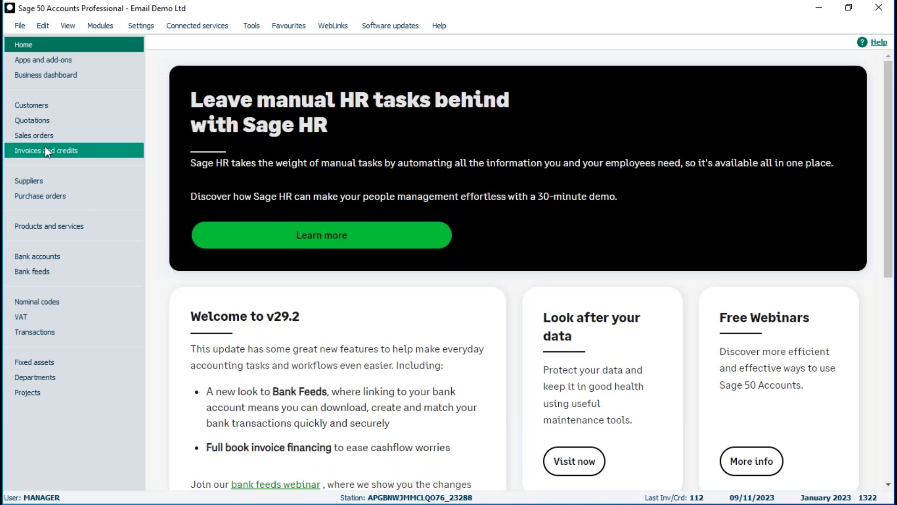
Step: Try to email invoice 107 from the invoice list using the A4 Inv\Crd Unit Price, Without Discount (Euro) layout
{"action": "left_click", "coordinate": [39, 150]}
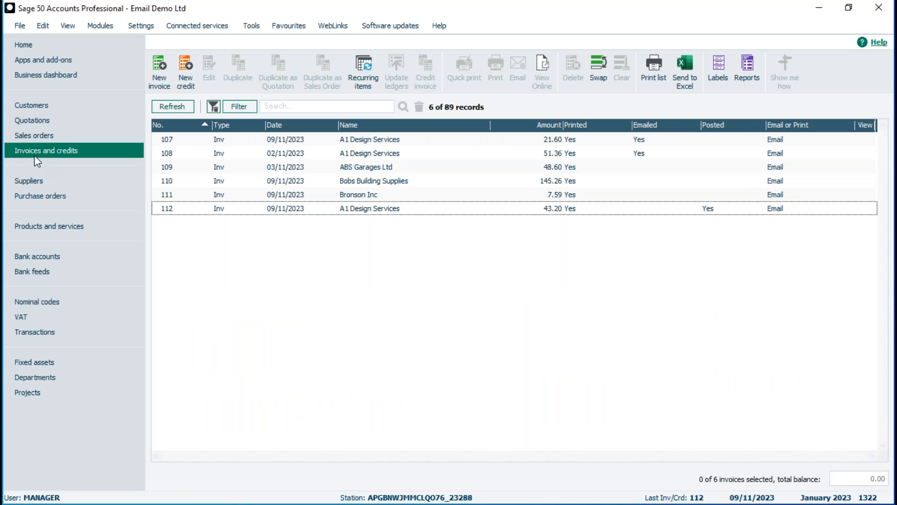
{"action": "left_click", "coordinate": [294, 140]}
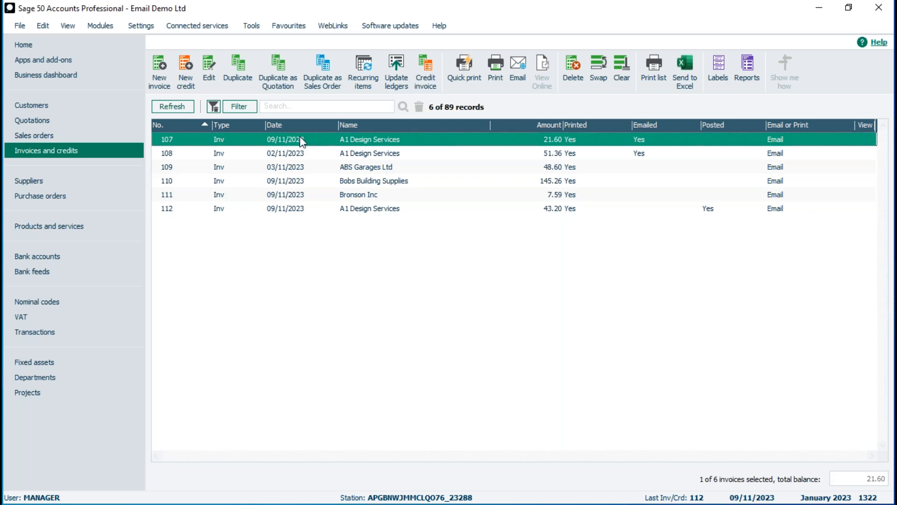
{"action": "left_click", "coordinate": [496, 69]}
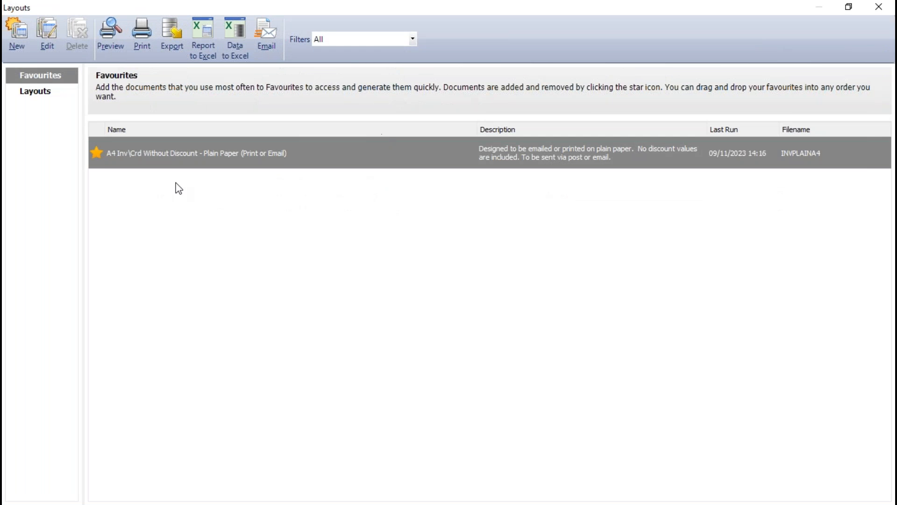
{"action": "left_click", "coordinate": [37, 93]}
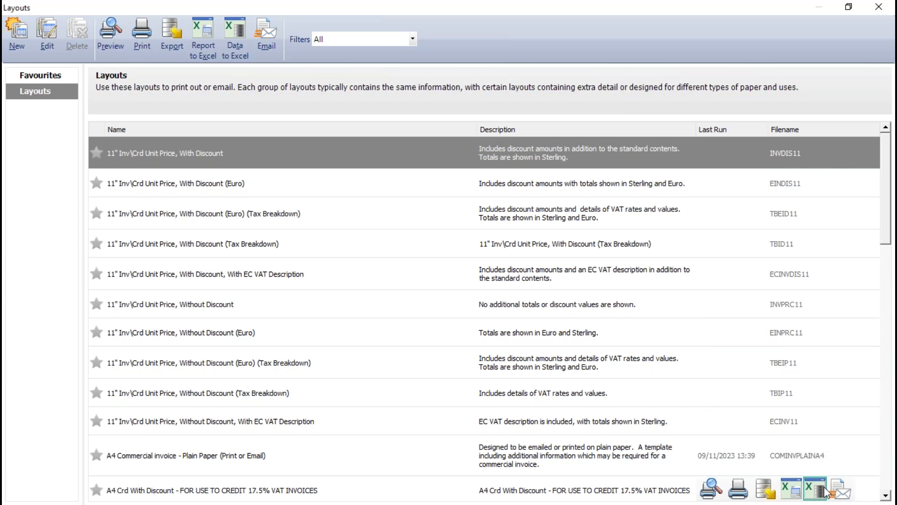
{"action": "scroll", "coordinate": [886, 496], "scroll_direction": "down", "scroll_amount": 8}
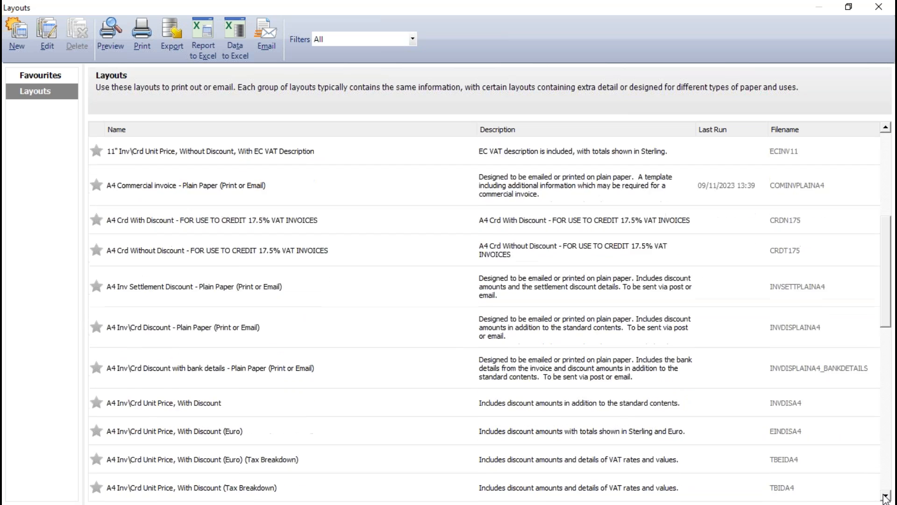
{"action": "scroll", "coordinate": [886, 497], "scroll_direction": "down", "scroll_amount": 2}
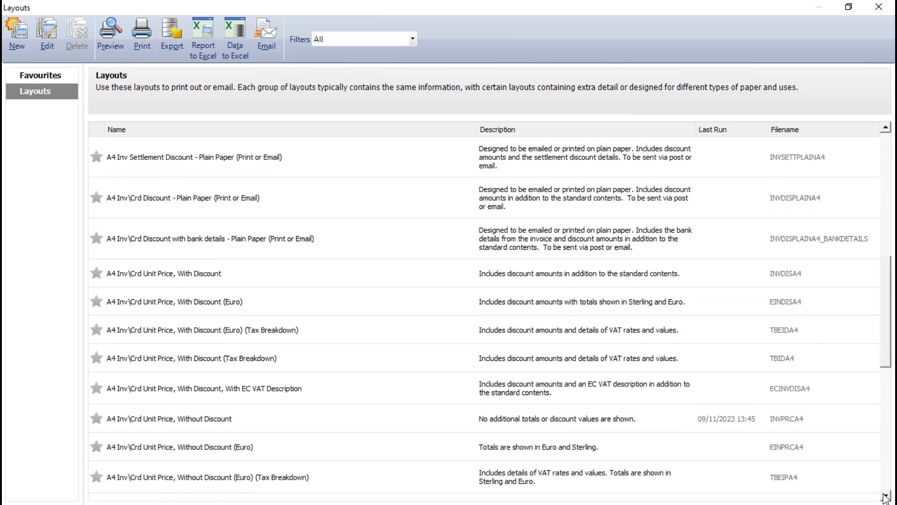
{"action": "scroll", "coordinate": [885, 496], "scroll_direction": "down", "scroll_amount": 3}
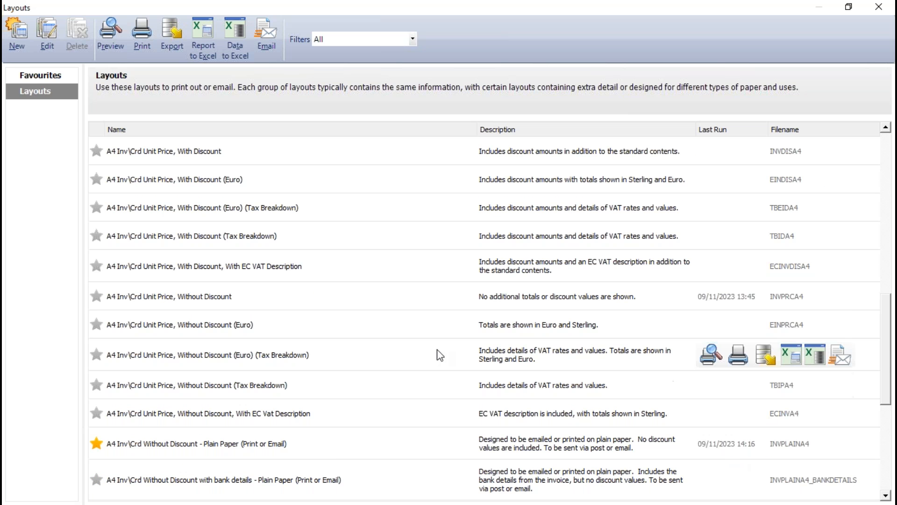
{"action": "left_click", "coordinate": [172, 324]}
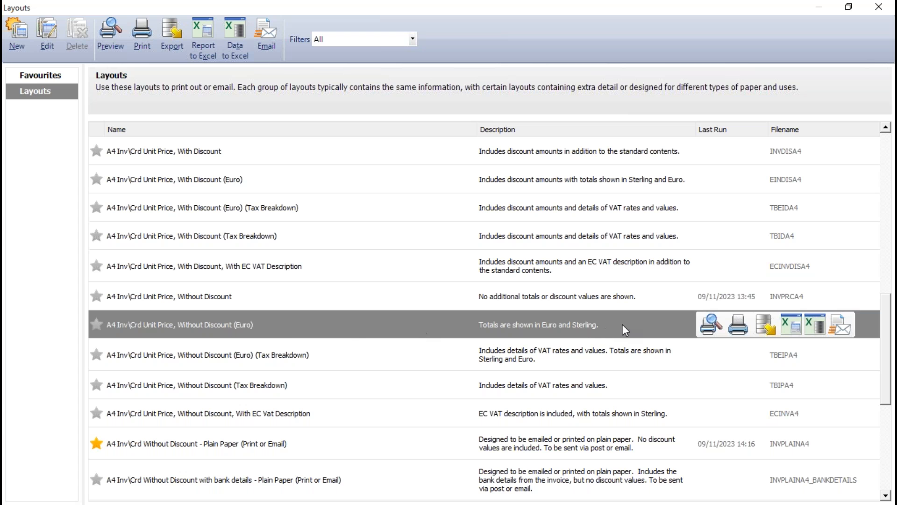
{"action": "left_click", "coordinate": [841, 326]}
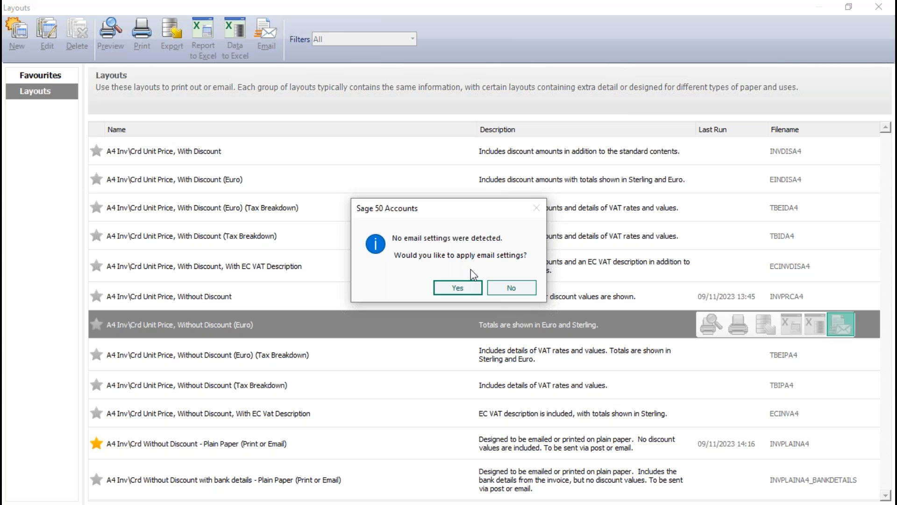
Step: View the email defaults offered for the layout, cancel them and the attachment email, and close the layouts window
{"action": "left_click", "coordinate": [457, 287]}
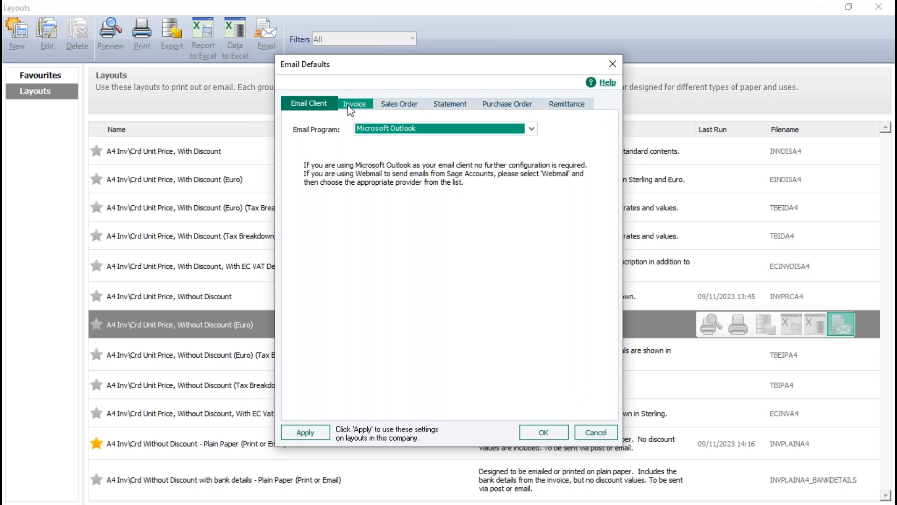
{"action": "left_click", "coordinate": [603, 433]}
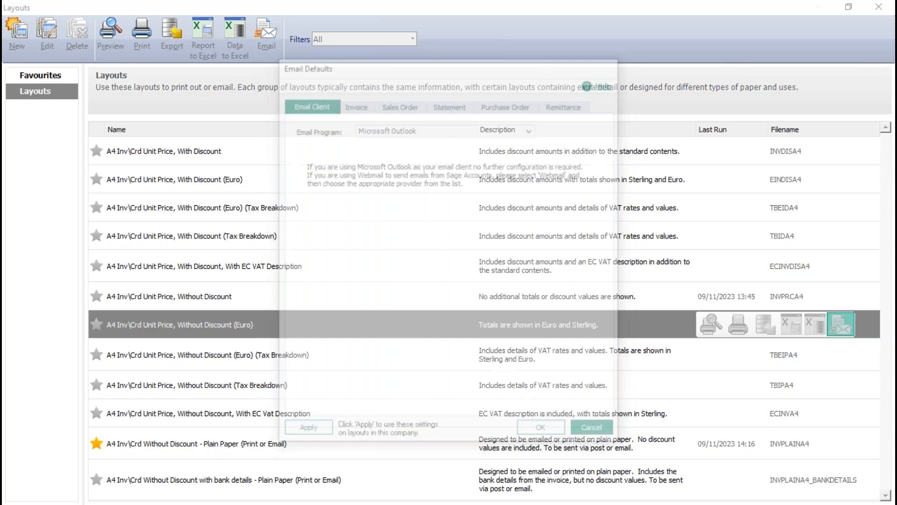
{"action": "left_click", "coordinate": [499, 306]}
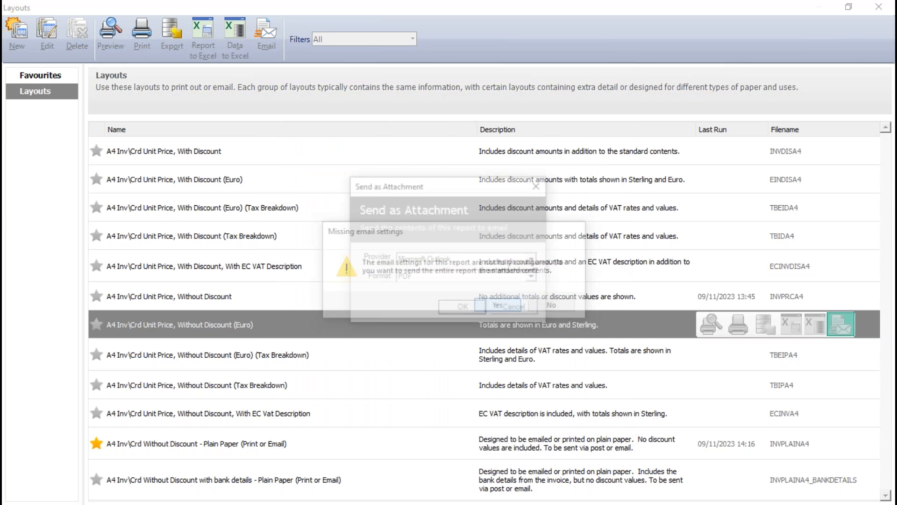
{"action": "left_click", "coordinate": [515, 308]}
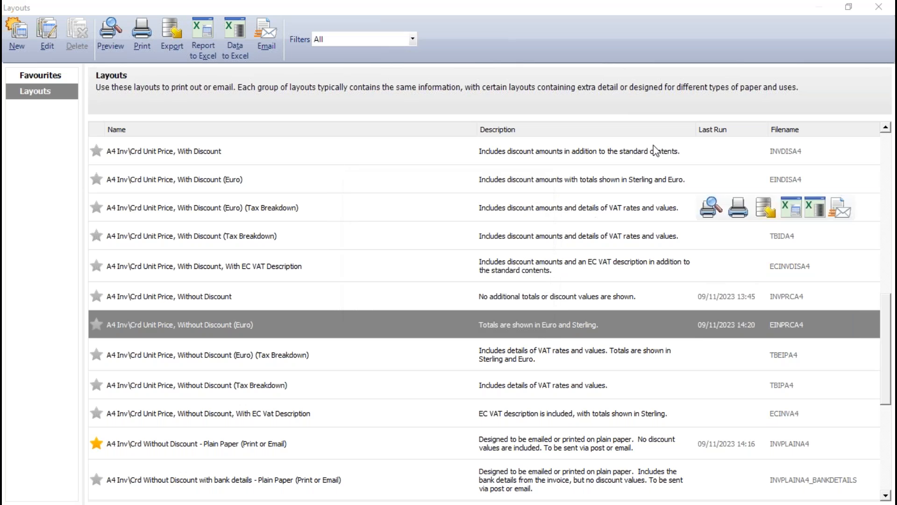
{"action": "left_click", "coordinate": [879, 6]}
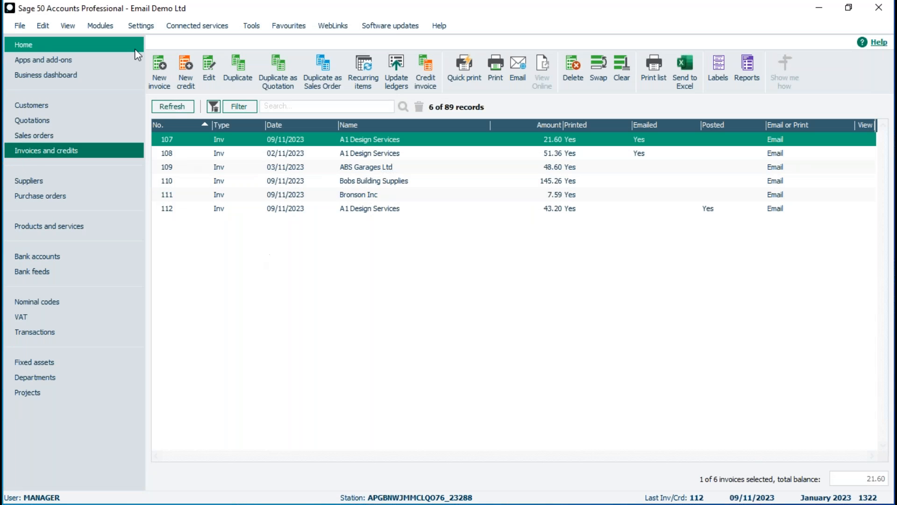
Step: Open the company's email defaults from the program settings
{"action": "left_click", "coordinate": [137, 26]}
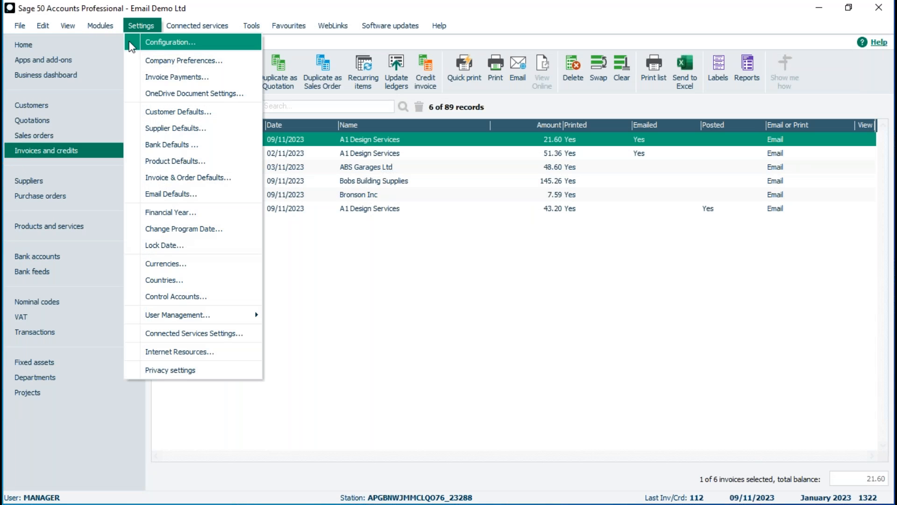
{"action": "left_click", "coordinate": [166, 194]}
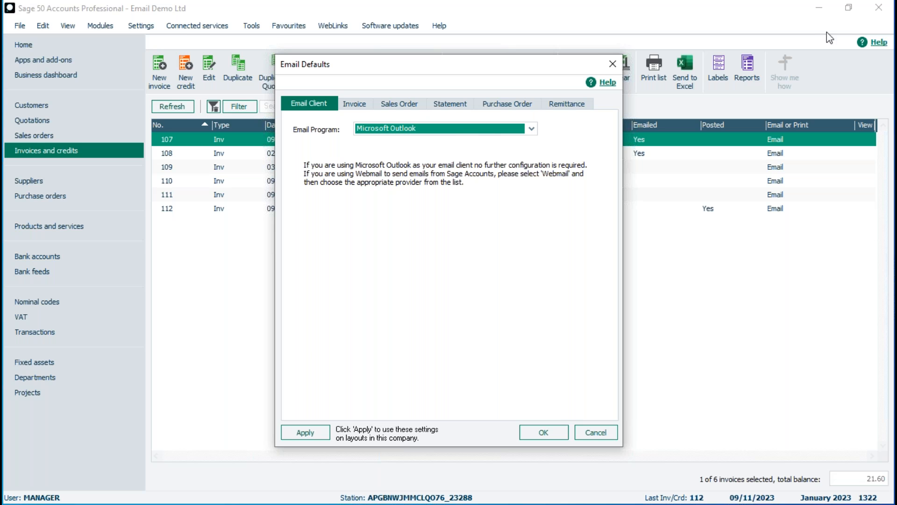
{"action": "left_click", "coordinate": [873, 42]}
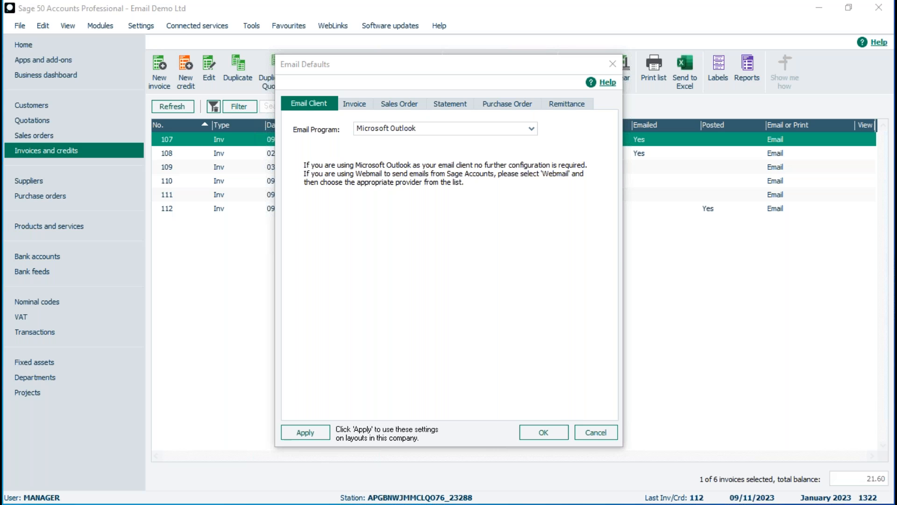
Step: View the Webmail settings for the email program, return it to Microsoft Outlook, and discard the unapplied settings
{"action": "left_click", "coordinate": [478, 128]}
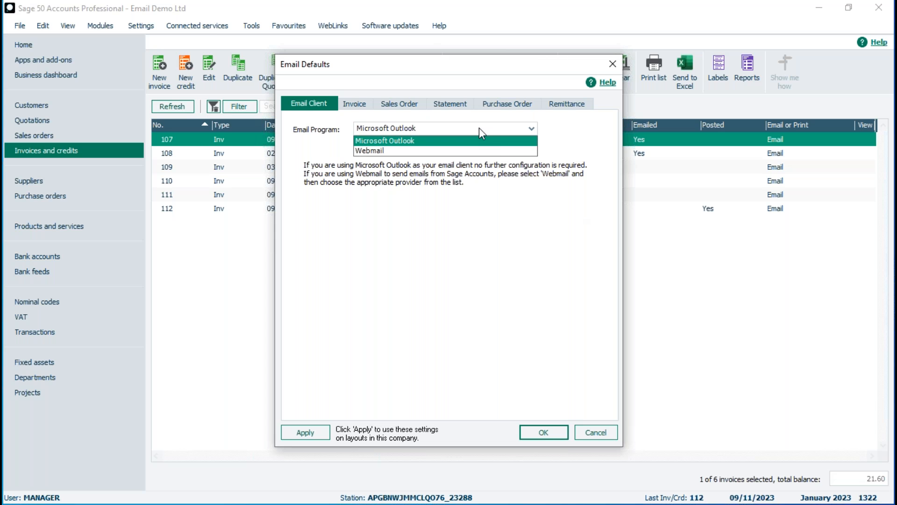
{"action": "left_click", "coordinate": [416, 151]}
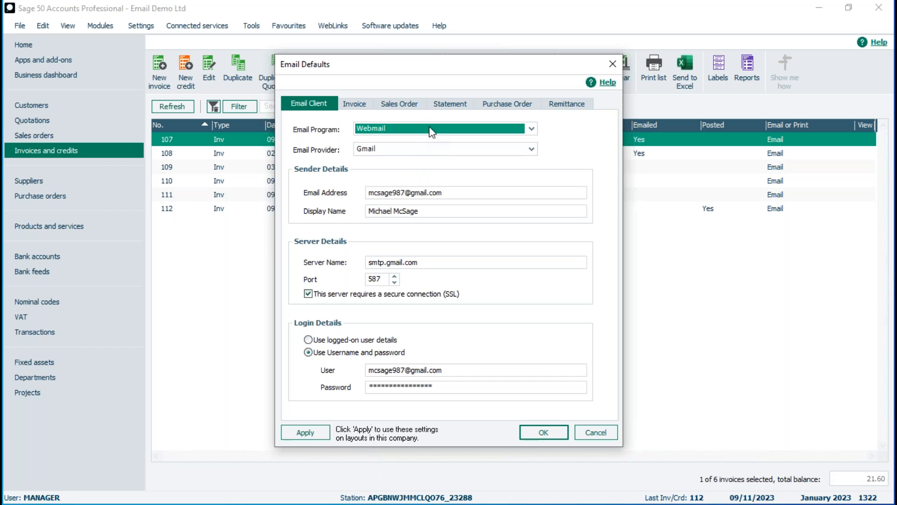
{"action": "left_click", "coordinate": [435, 129]}
{"action": "left_click", "coordinate": [408, 141]}
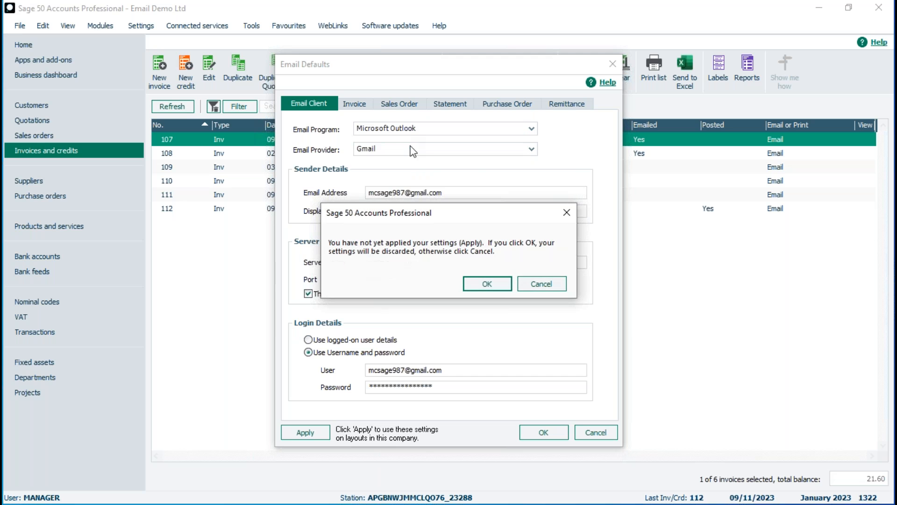
{"action": "left_click", "coordinate": [484, 283]}
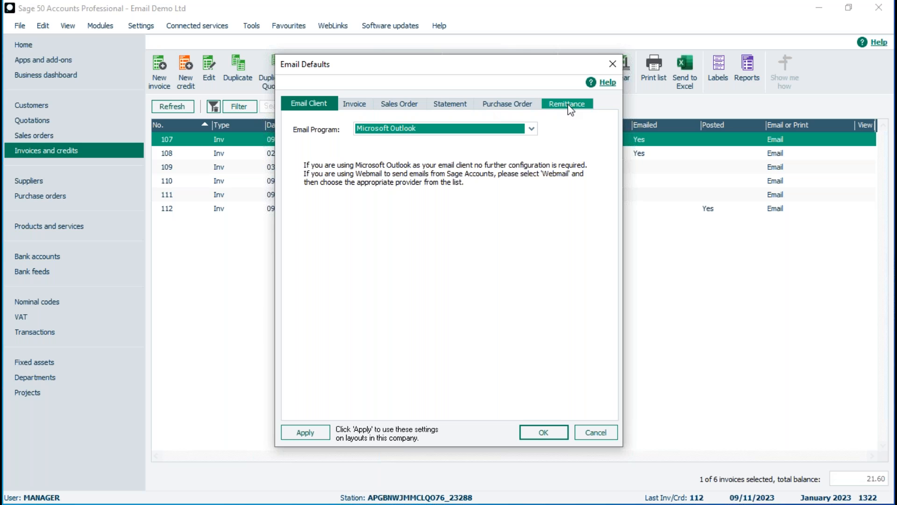
Step: Review the email defaults for invoices, sales orders, statements, purchase orders and remittances, and return to the invoice defaults
{"action": "left_click", "coordinate": [354, 105]}
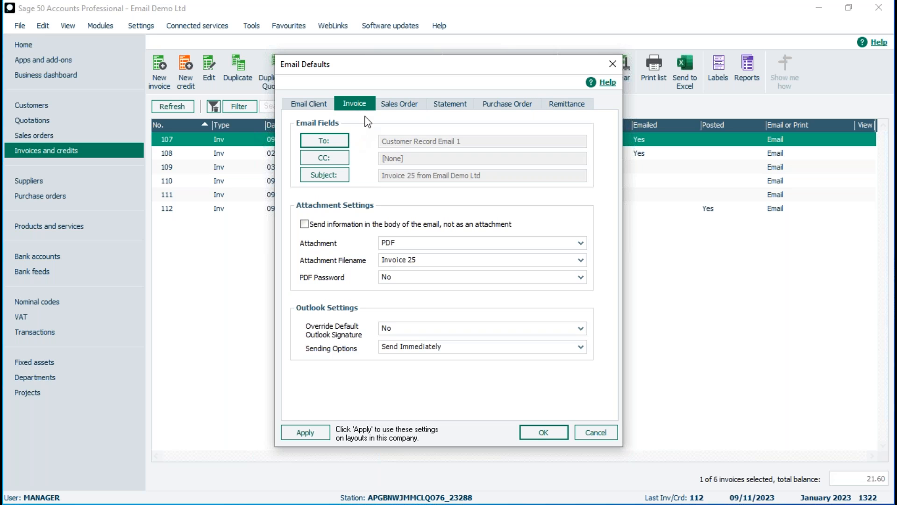
{"action": "left_click", "coordinate": [405, 108]}
{"action": "left_click", "coordinate": [460, 106]}
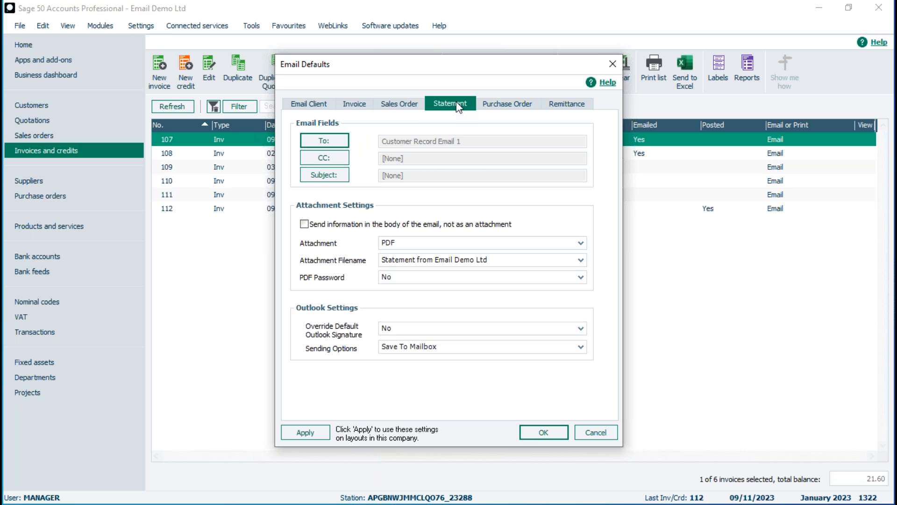
{"action": "left_click", "coordinate": [506, 104]}
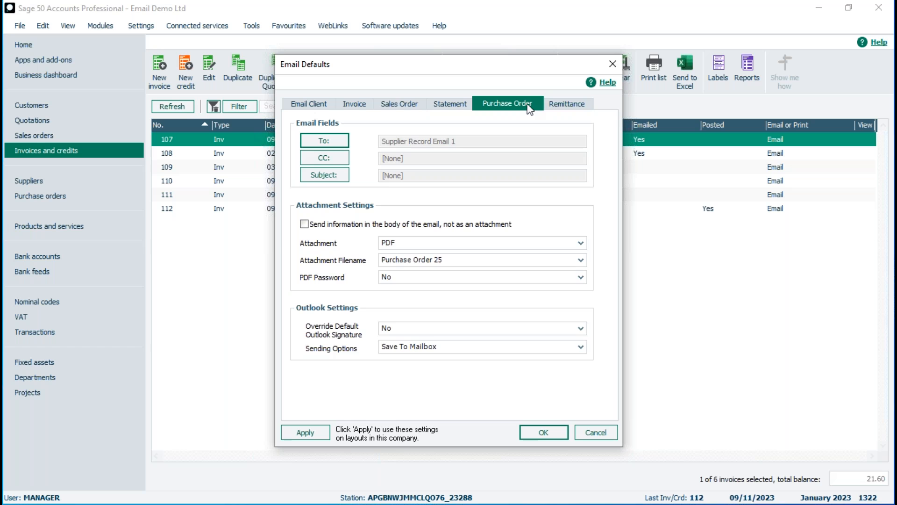
{"action": "left_click", "coordinate": [565, 104]}
{"action": "left_click", "coordinate": [350, 105]}
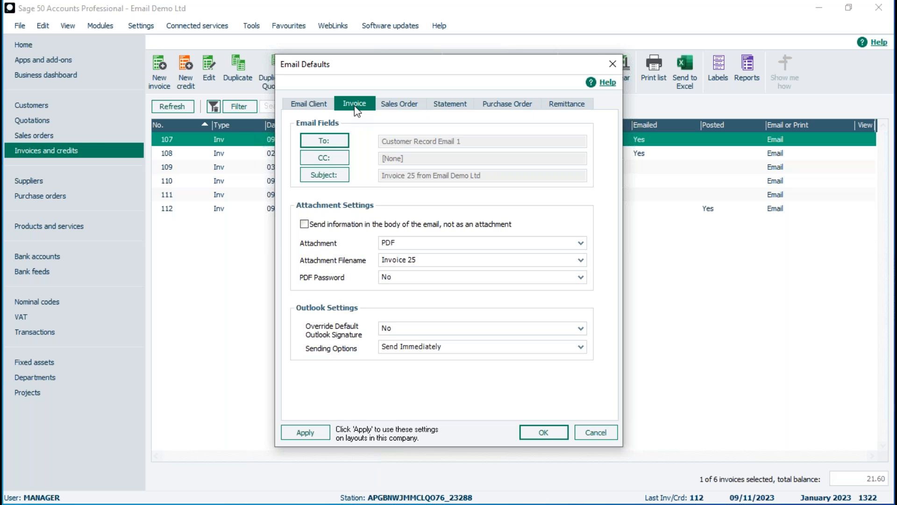
Step: Review the recipient choices for invoice emails and select Customer Record Email 1 as the To address
{"action": "left_click", "coordinate": [324, 144]}
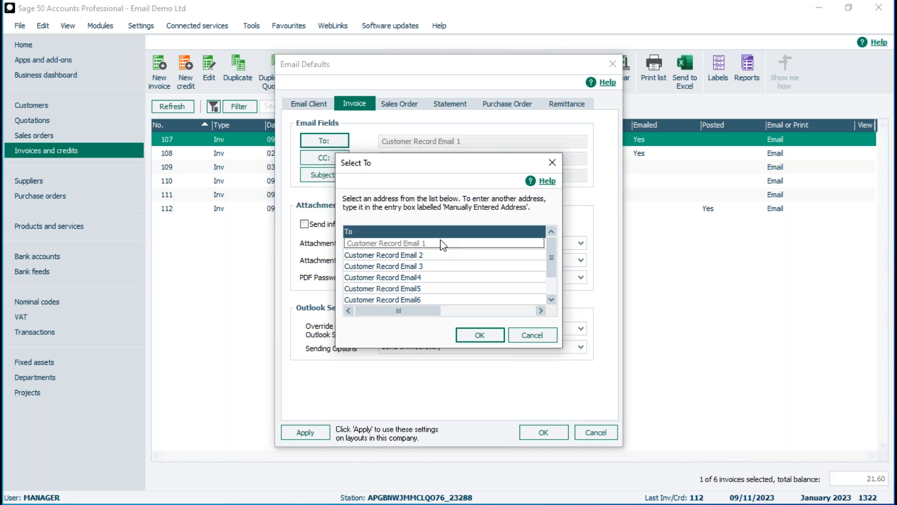
{"action": "left_click", "coordinate": [431, 254]}
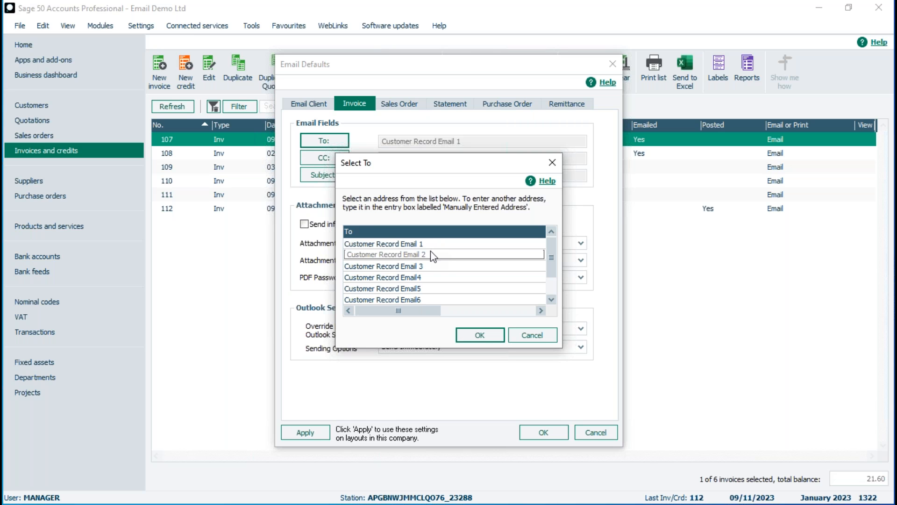
{"action": "left_click", "coordinate": [430, 244]}
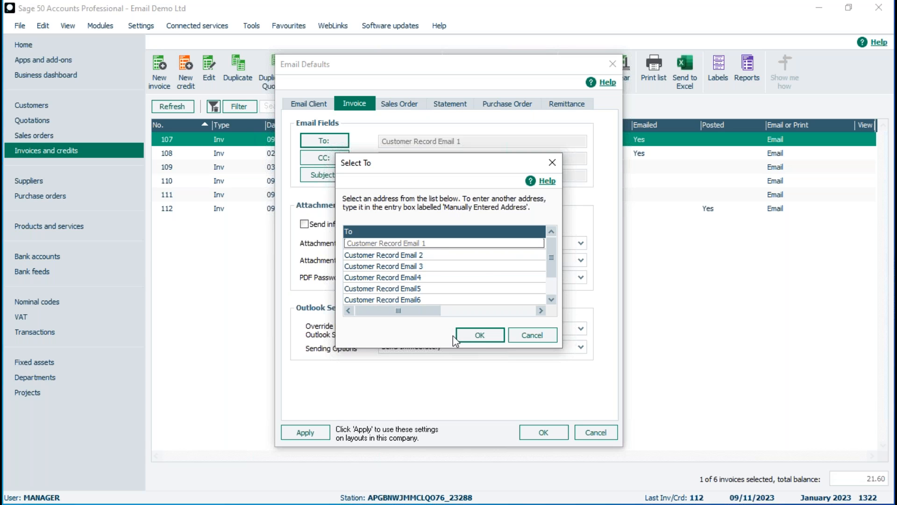
{"action": "scroll", "coordinate": [551, 277], "scroll_direction": "down", "scroll_amount": 1}
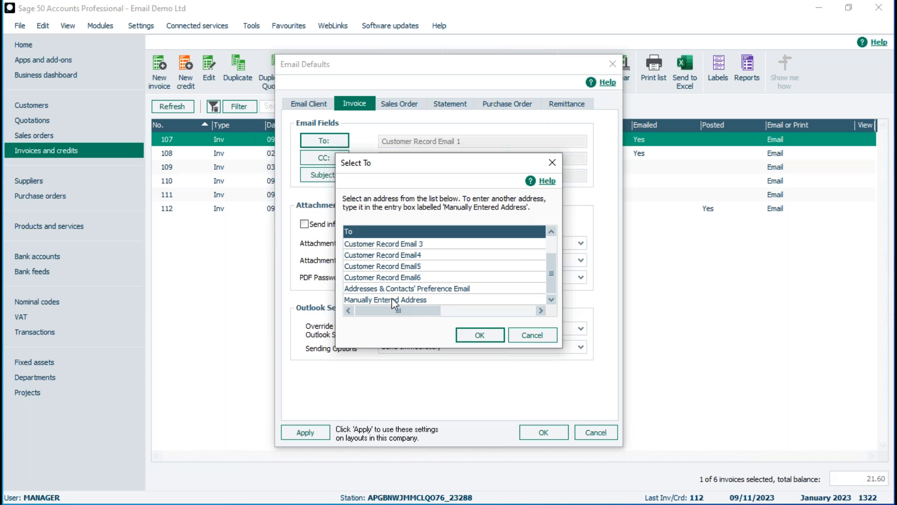
{"action": "left_click_drag", "start_coordinate": [548, 273], "coordinate": [491, 256]}
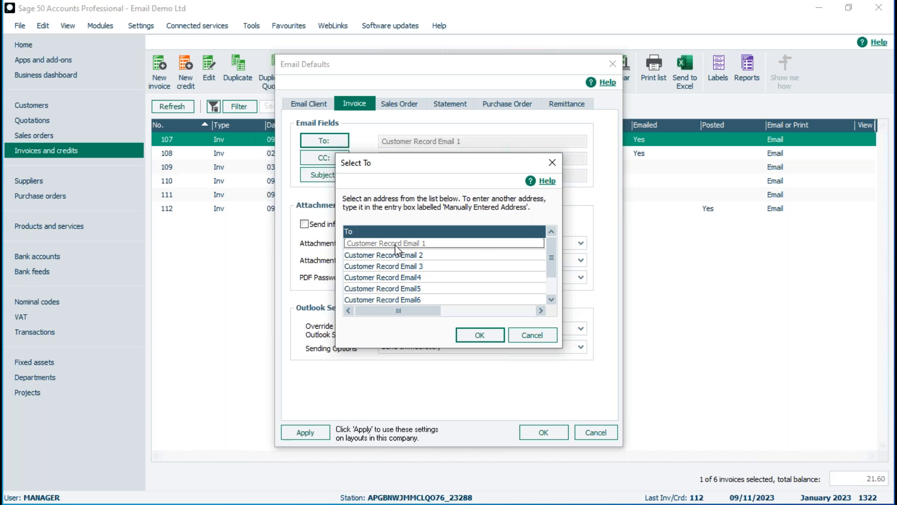
{"action": "left_click", "coordinate": [479, 335]}
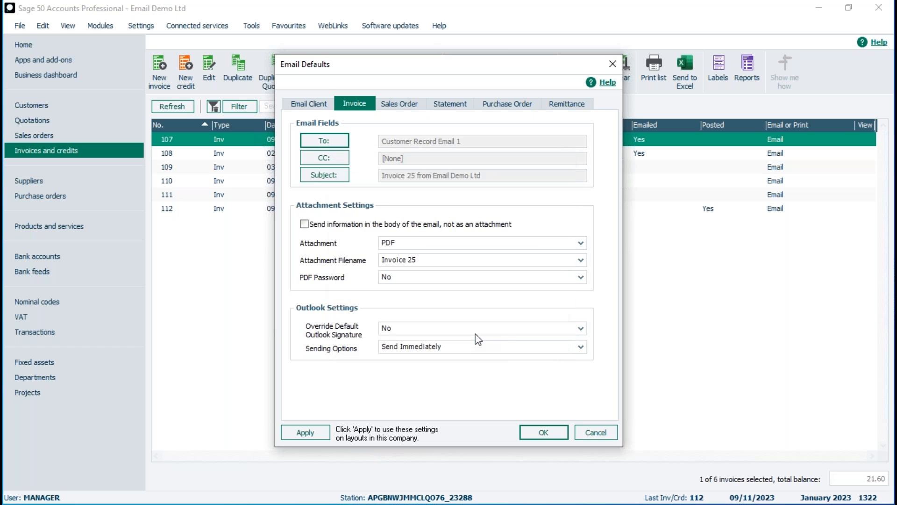
Step: Look through the CC address and subject choices for invoice emails, cancelling both selections
{"action": "left_click", "coordinate": [329, 161]}
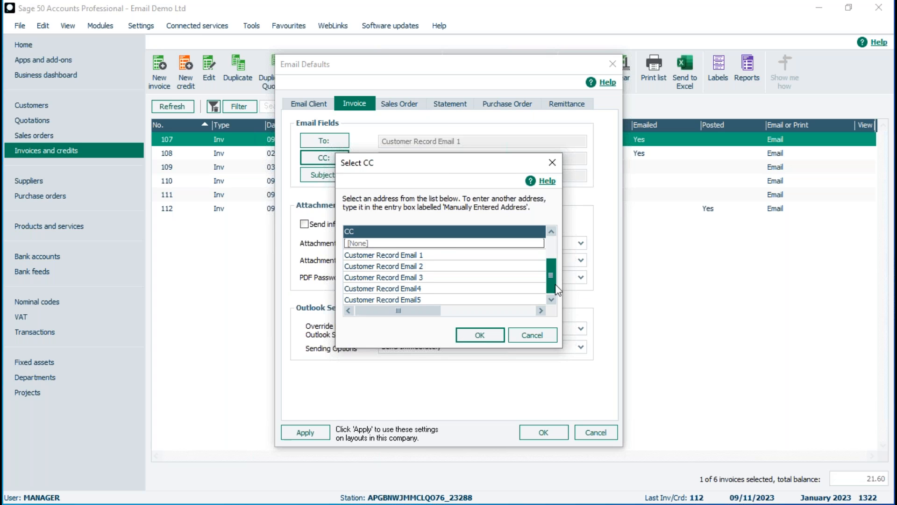
{"action": "scroll", "coordinate": [467, 271], "scroll_direction": "down", "scroll_amount": 1}
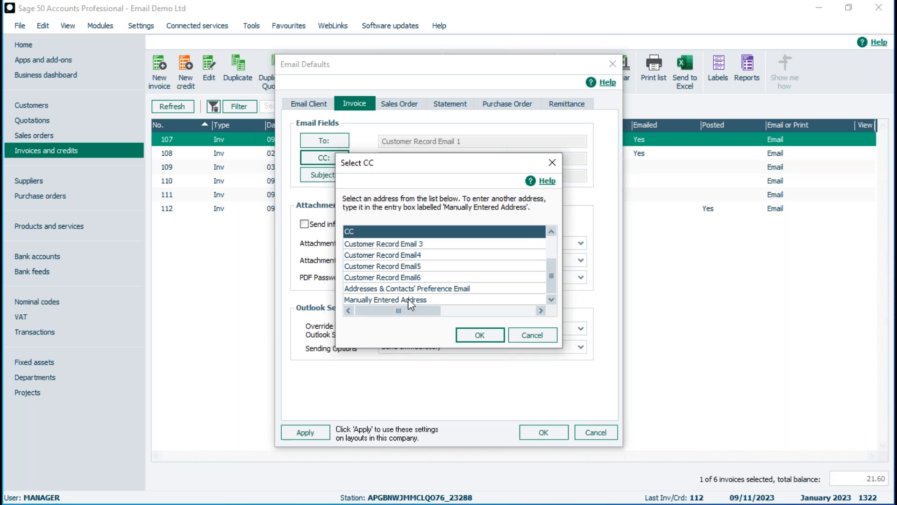
{"action": "left_click", "coordinate": [524, 333]}
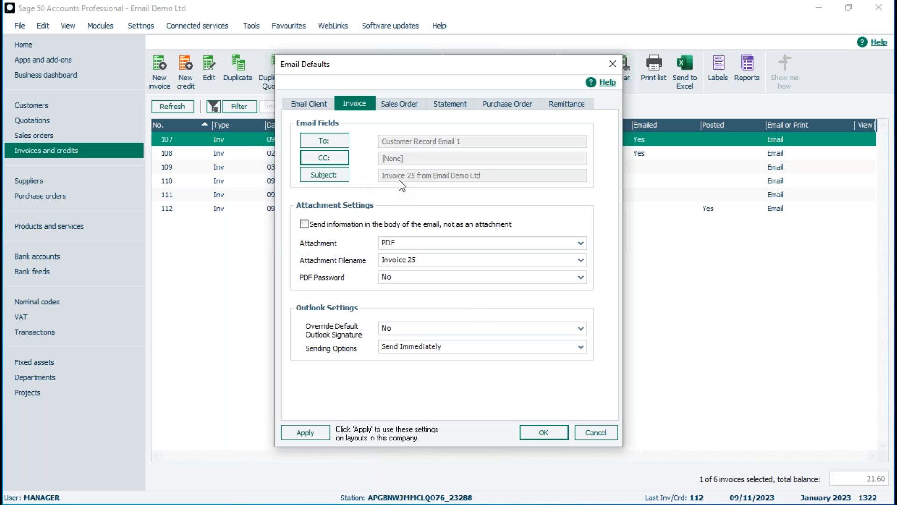
{"action": "left_click", "coordinate": [324, 175]}
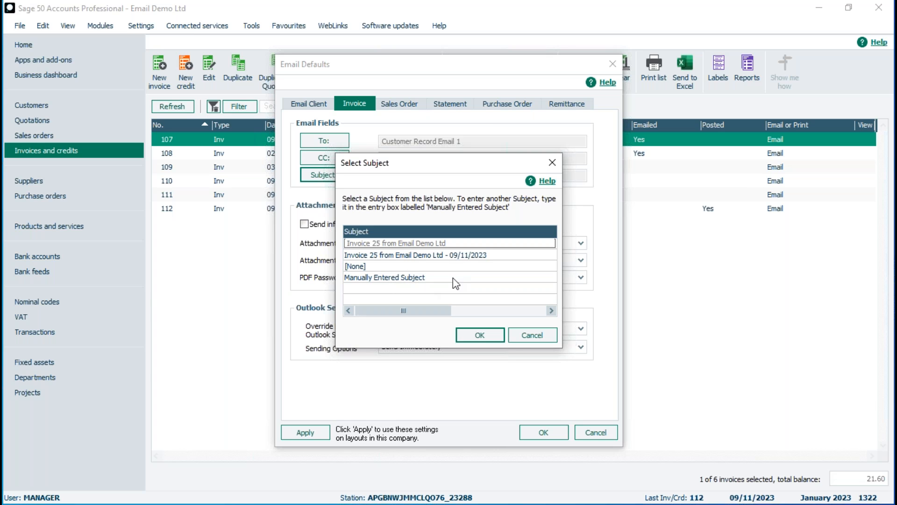
{"action": "left_click", "coordinate": [535, 339]}
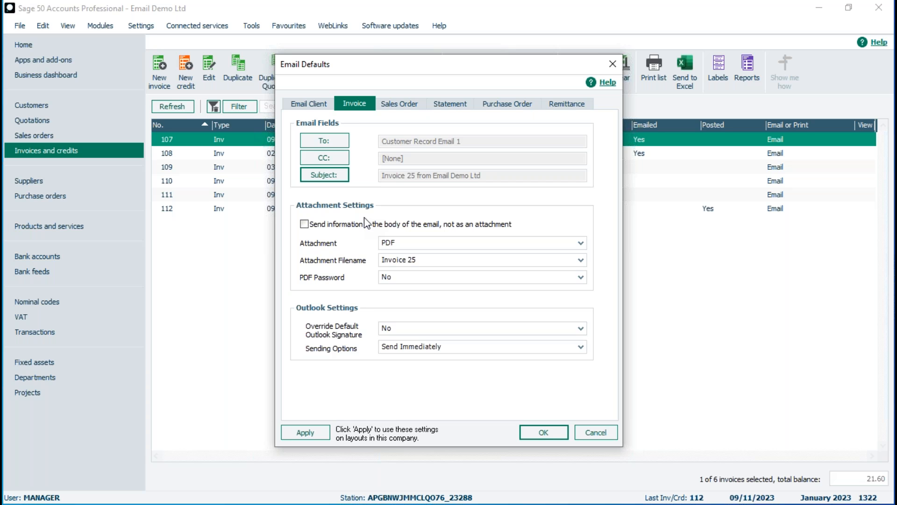
Step: Set invoice emails to carry a PDF attachment with the filename Invoice 25, leaving the information out of the email body
{"action": "left_click", "coordinate": [403, 242]}
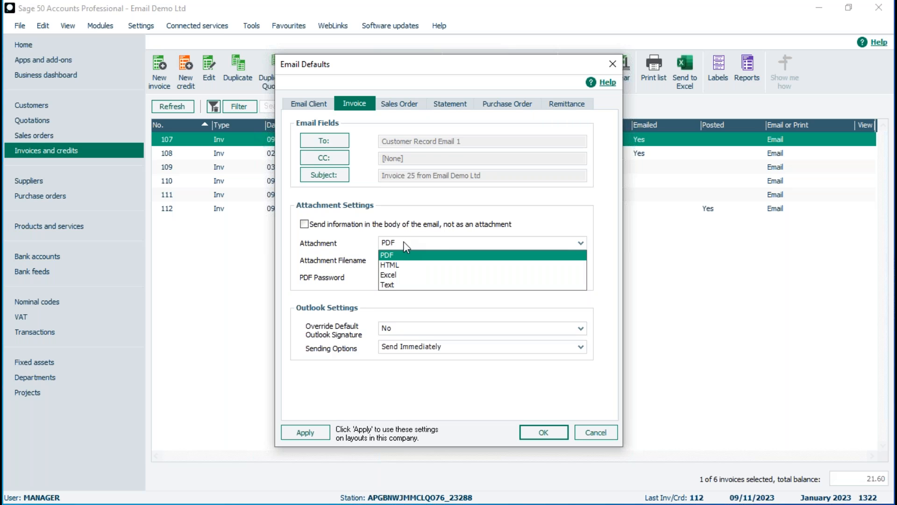
{"action": "left_click", "coordinate": [403, 242]}
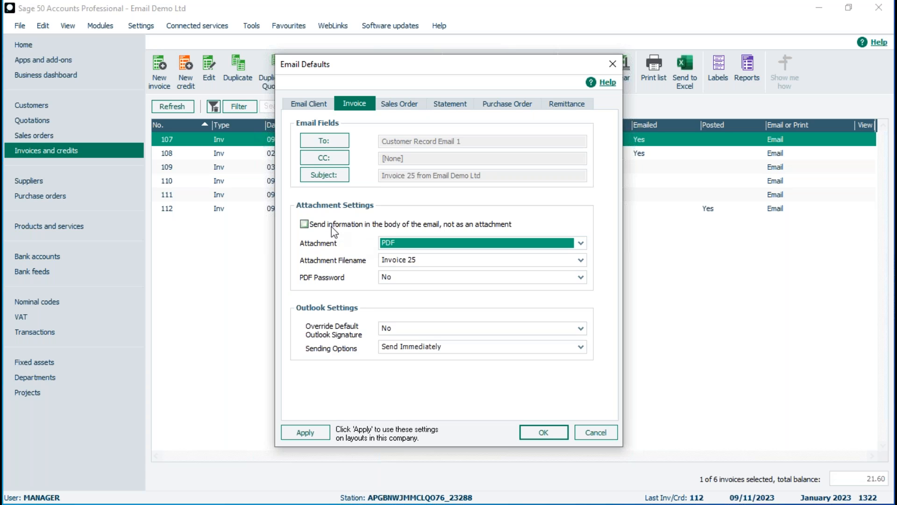
{"action": "left_click", "coordinate": [306, 225]}
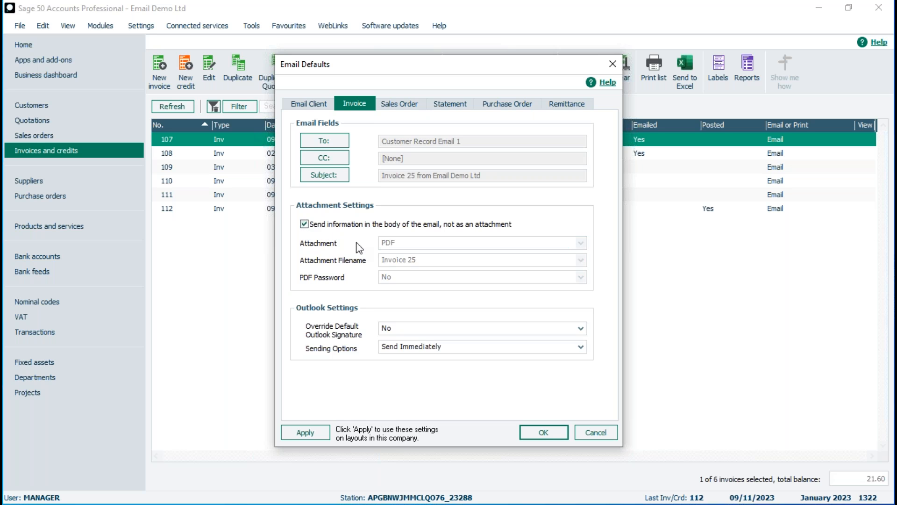
{"action": "left_click", "coordinate": [305, 224]}
{"action": "left_click", "coordinate": [422, 259]}
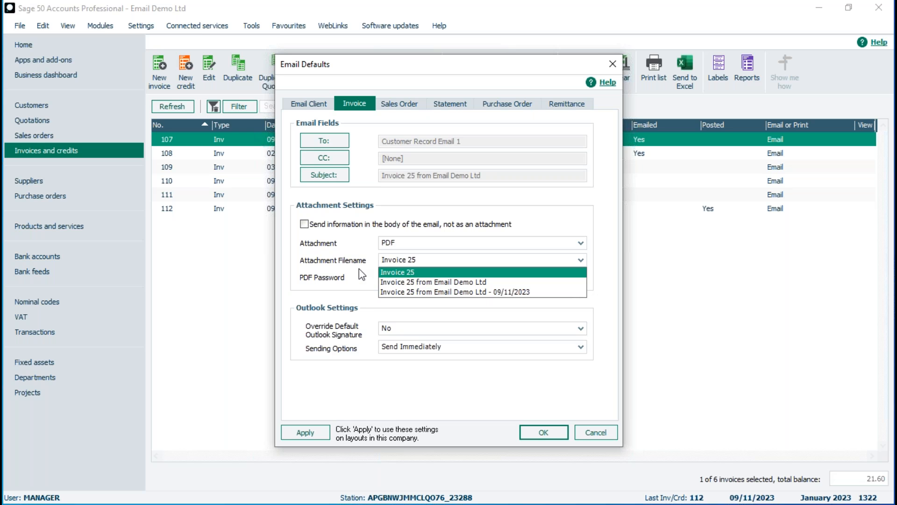
{"action": "left_click", "coordinate": [411, 271]}
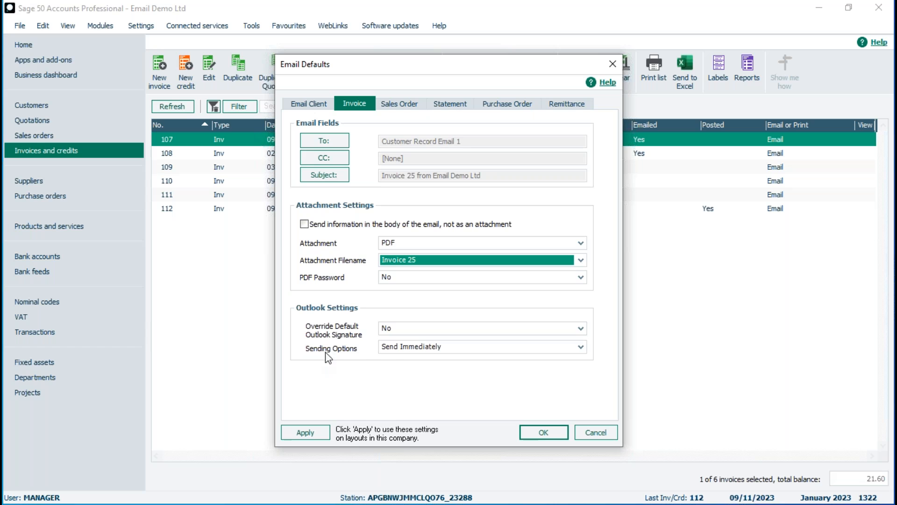
Step: Set the invoice sending option to Save To Mailbox and apply the email settings to the A4 Inv\Crd Unit Price, Without Discount layout
{"action": "left_click", "coordinate": [401, 347]}
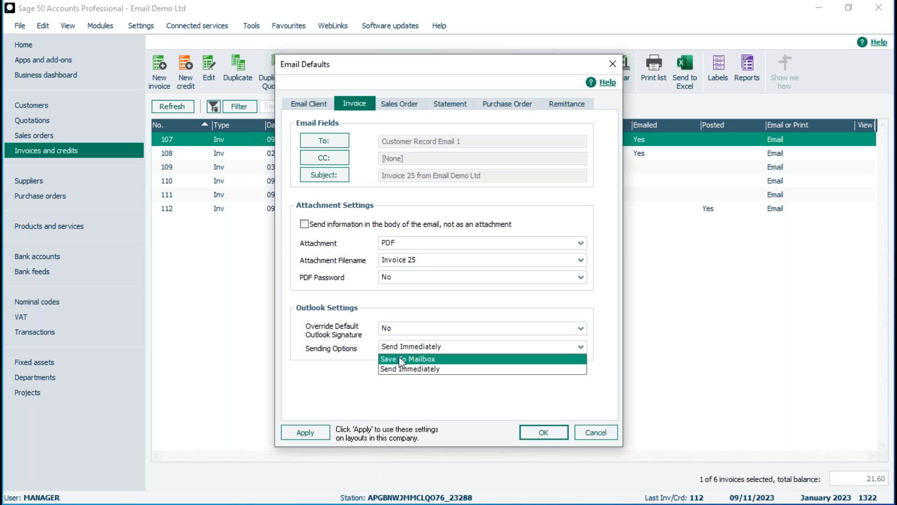
{"action": "left_click", "coordinate": [400, 358]}
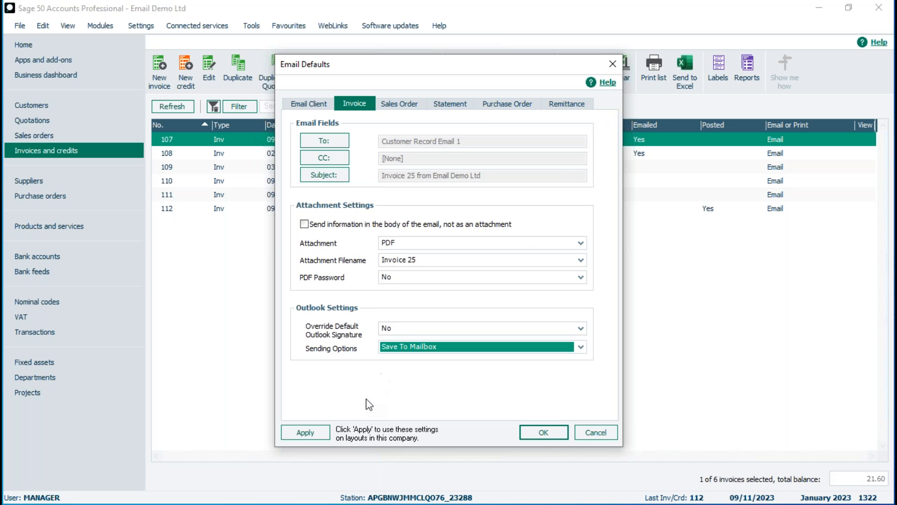
{"action": "left_click", "coordinate": [309, 432]}
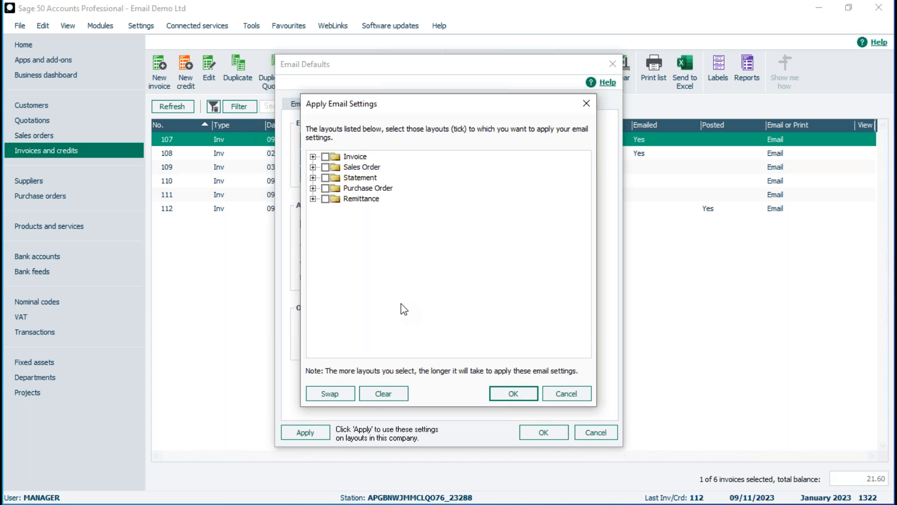
{"action": "left_click", "coordinate": [313, 157]}
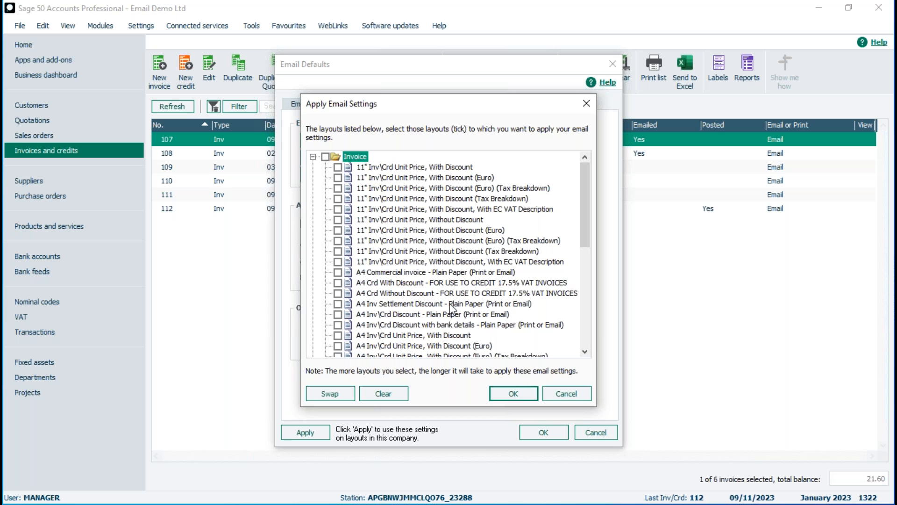
{"action": "left_click", "coordinate": [584, 351]}
{"action": "left_click", "coordinate": [584, 352]}
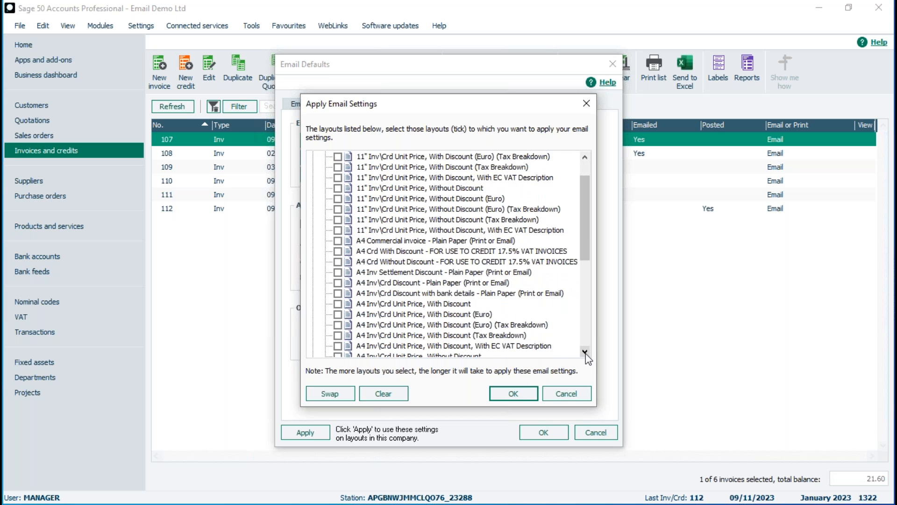
{"action": "left_click", "coordinate": [585, 351]}
{"action": "left_click", "coordinate": [585, 352]}
{"action": "left_click", "coordinate": [585, 352]}
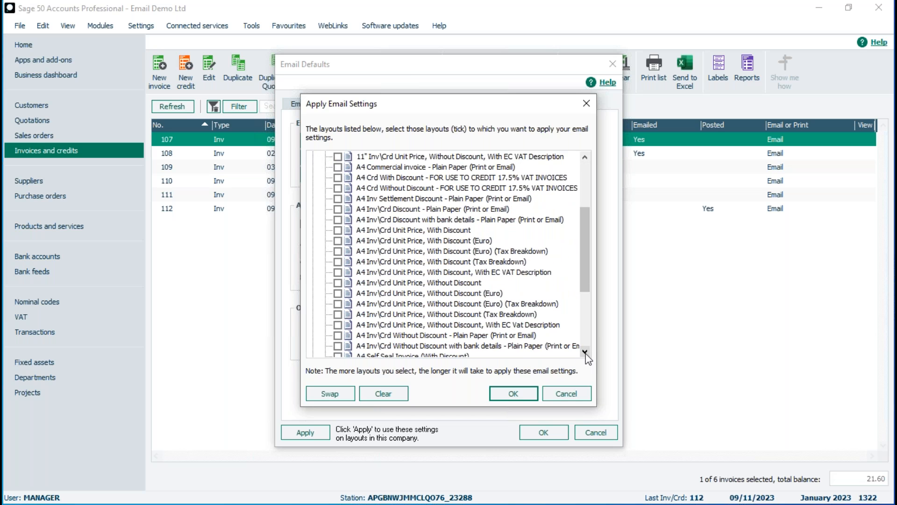
{"action": "left_click", "coordinate": [452, 283]}
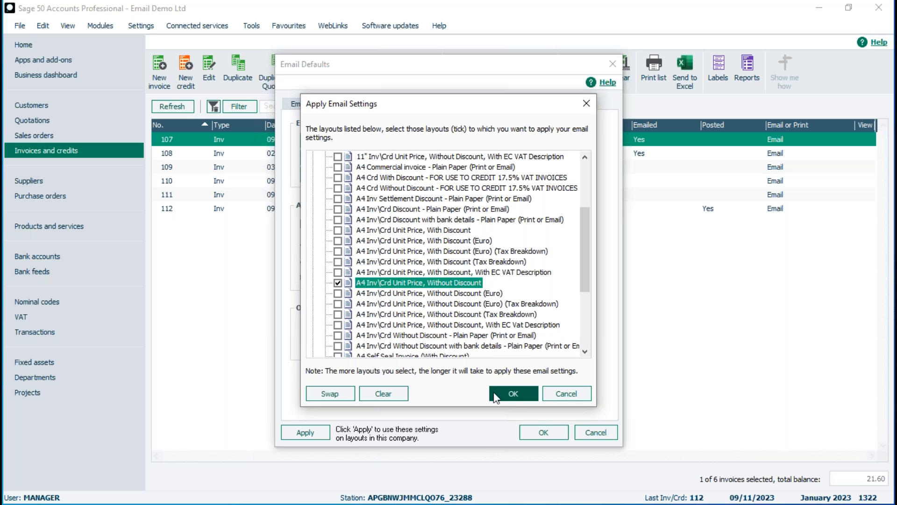
{"action": "left_click", "coordinate": [513, 394]}
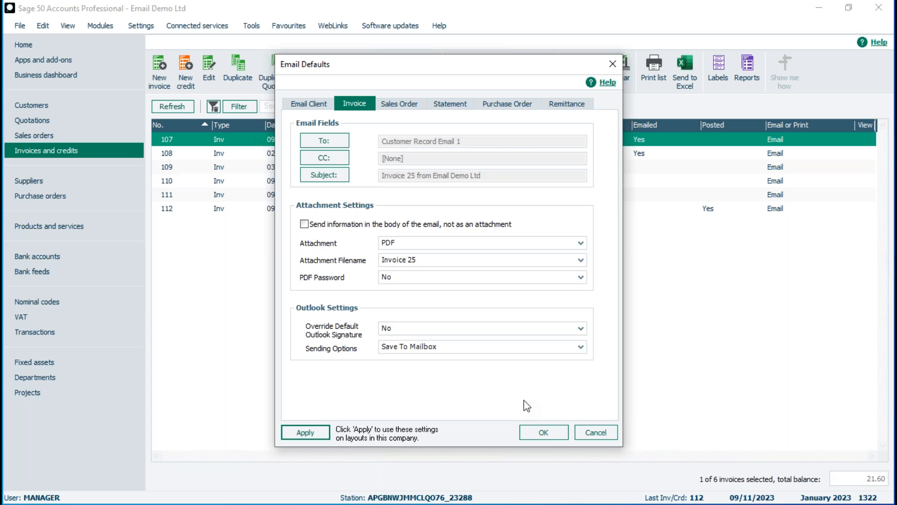
Step: Look over the sales order email defaults and accept the Email Defaults settings
{"action": "left_click", "coordinate": [402, 103]}
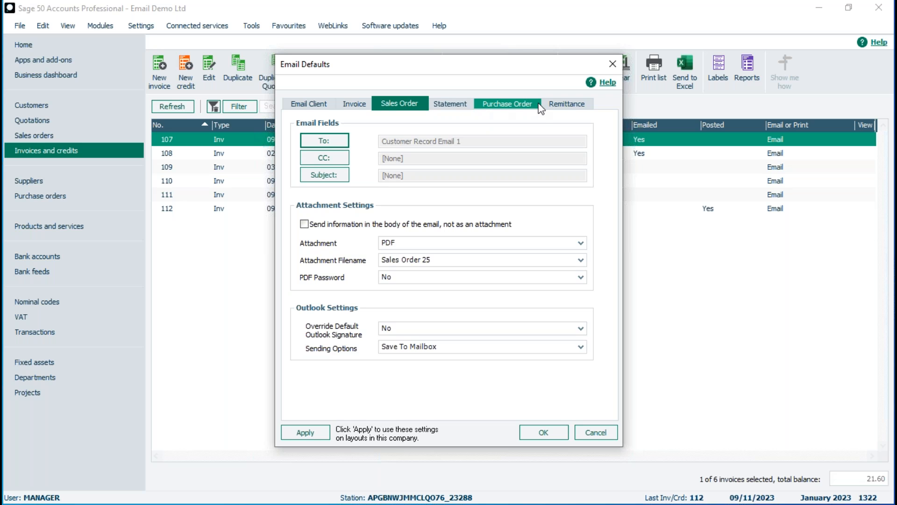
{"action": "left_click", "coordinate": [545, 431]}
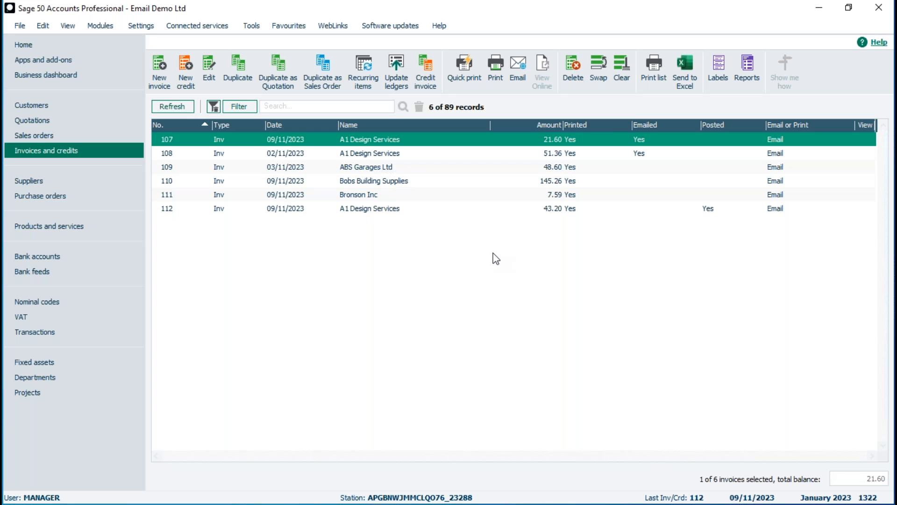
Step: Email invoice 109 for ABS Garages Ltd using the A4 Inv\Crd Unit Price, Without Discount layout
{"action": "left_click", "coordinate": [363, 168]}
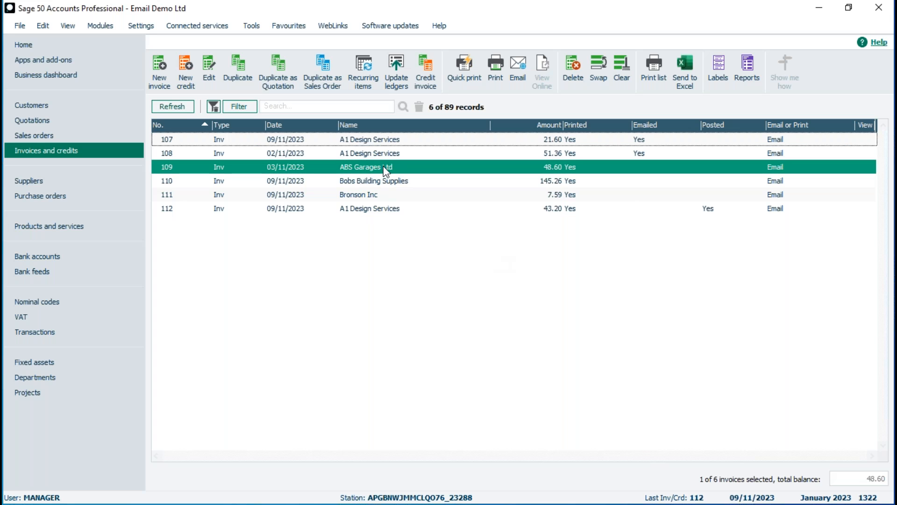
{"action": "left_click", "coordinate": [497, 65]}
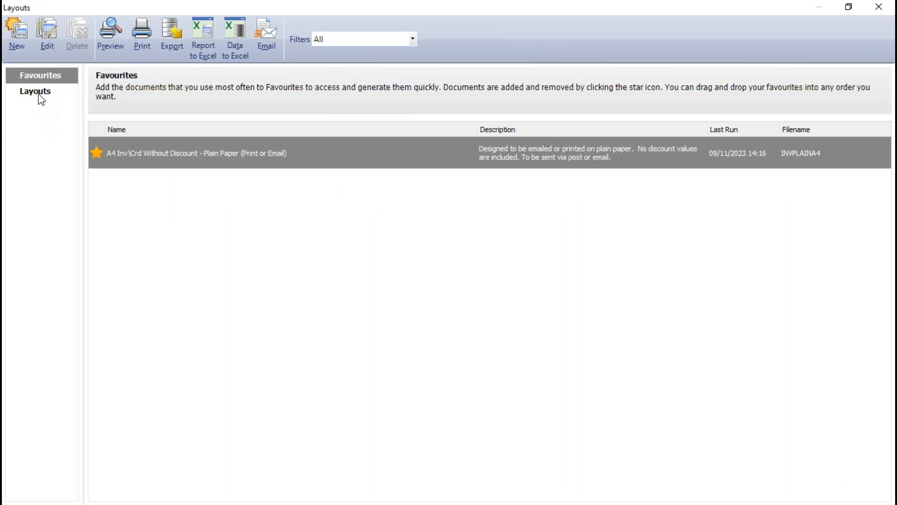
{"action": "left_click", "coordinate": [35, 92]}
{"action": "scroll", "coordinate": [251, 398], "scroll_direction": "down", "scroll_amount": 2}
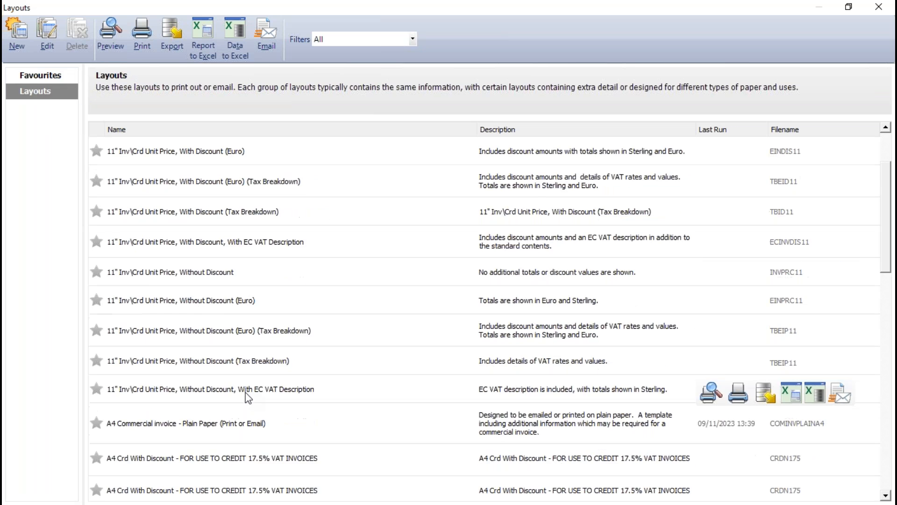
{"action": "scroll", "coordinate": [251, 397], "scroll_direction": "down", "scroll_amount": 1}
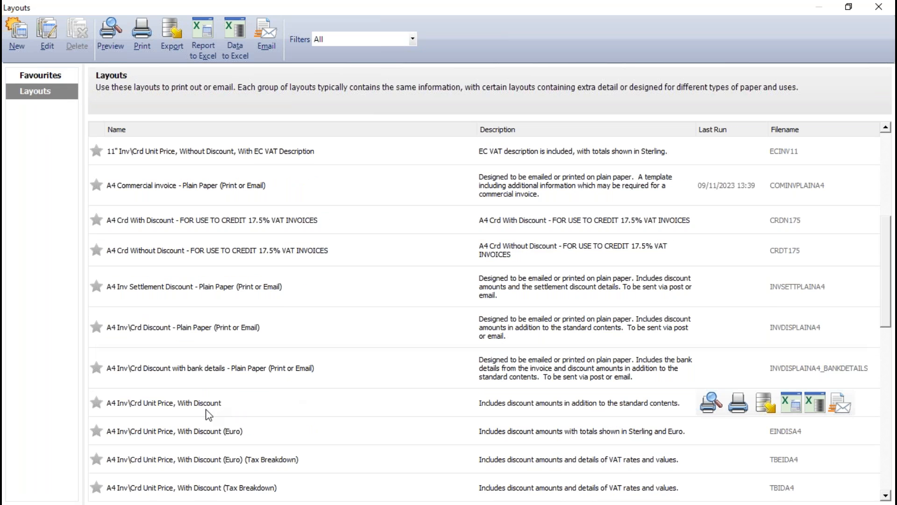
{"action": "scroll", "coordinate": [213, 426], "scroll_direction": "down", "scroll_amount": 3}
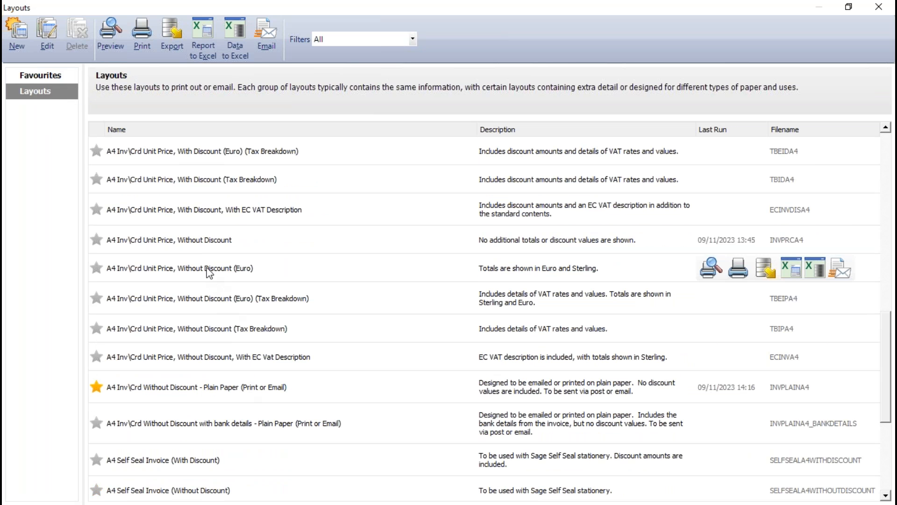
{"action": "left_click", "coordinate": [207, 243]}
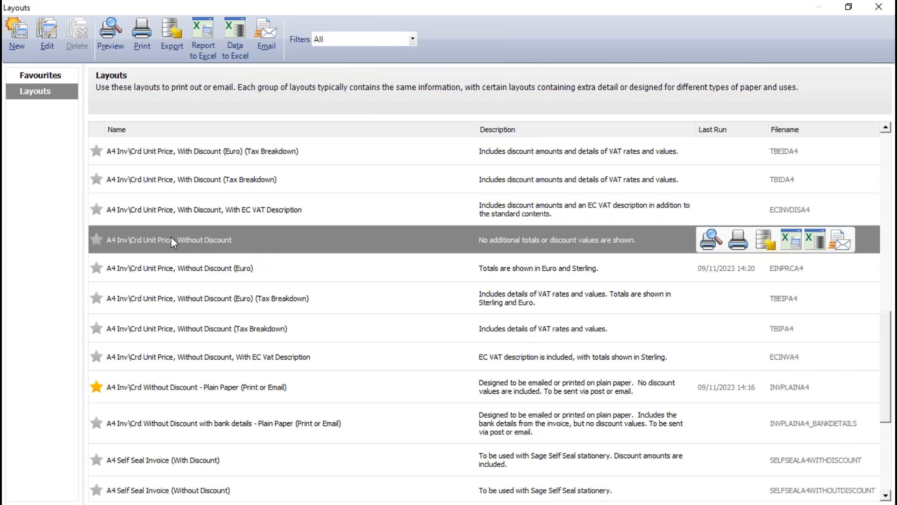
{"action": "left_click", "coordinate": [841, 240]}
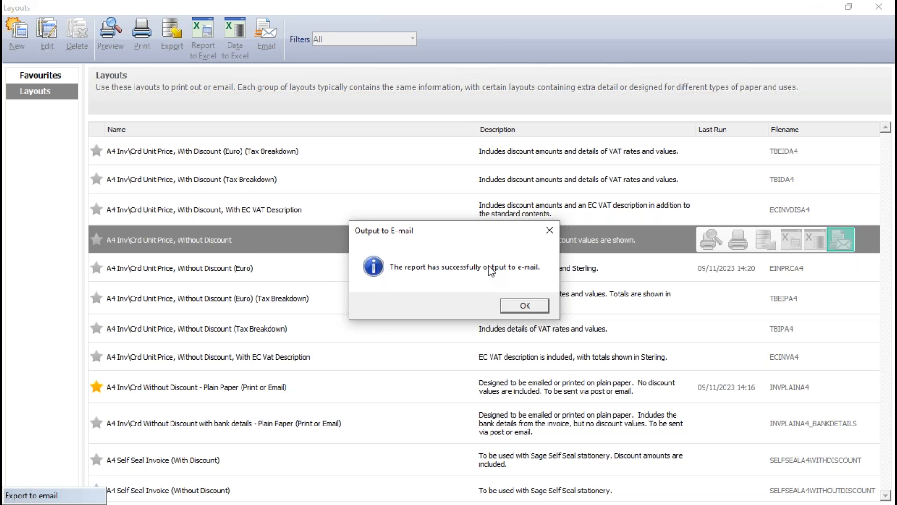
{"action": "left_click", "coordinate": [526, 305]}
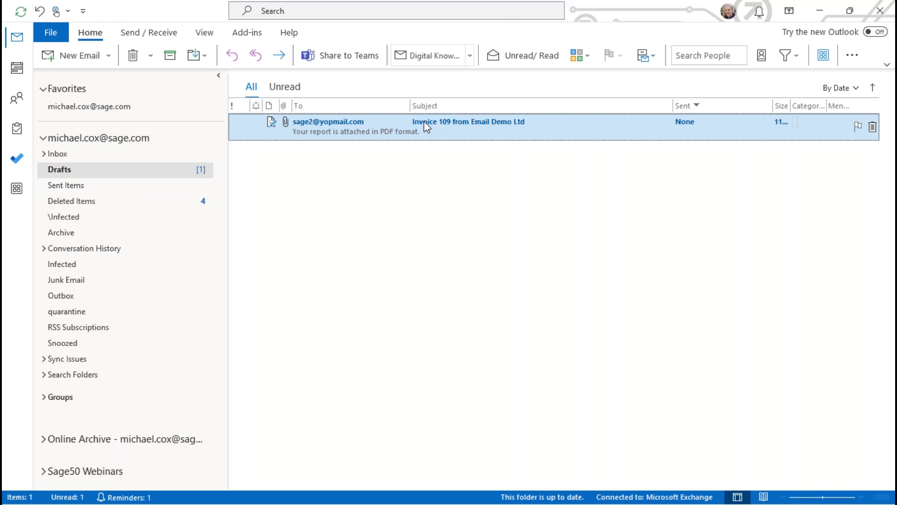
Step: Open the Invoice 109 draft in Outlook and send it, then return to the invoice list in Sage 50
{"action": "double_click", "coordinate": [399, 126]}
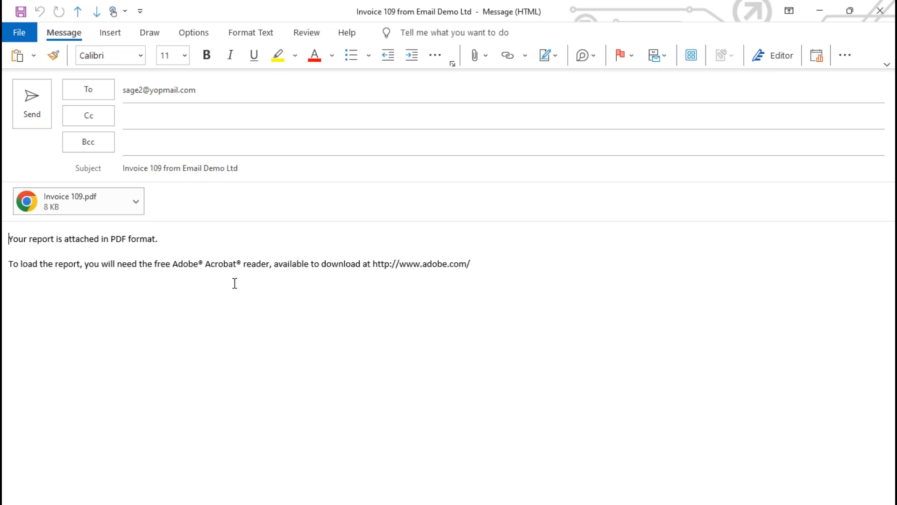
{"action": "left_click", "coordinate": [31, 106]}
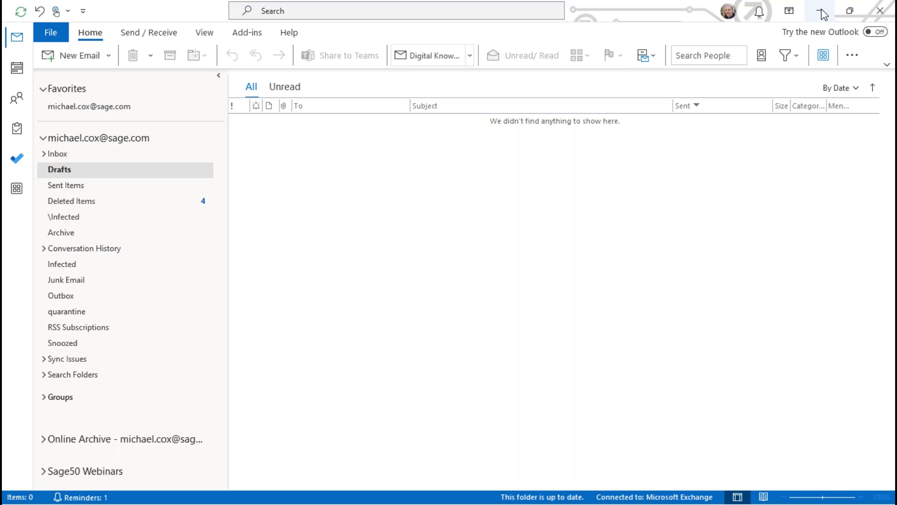
{"action": "left_click", "coordinate": [823, 14]}
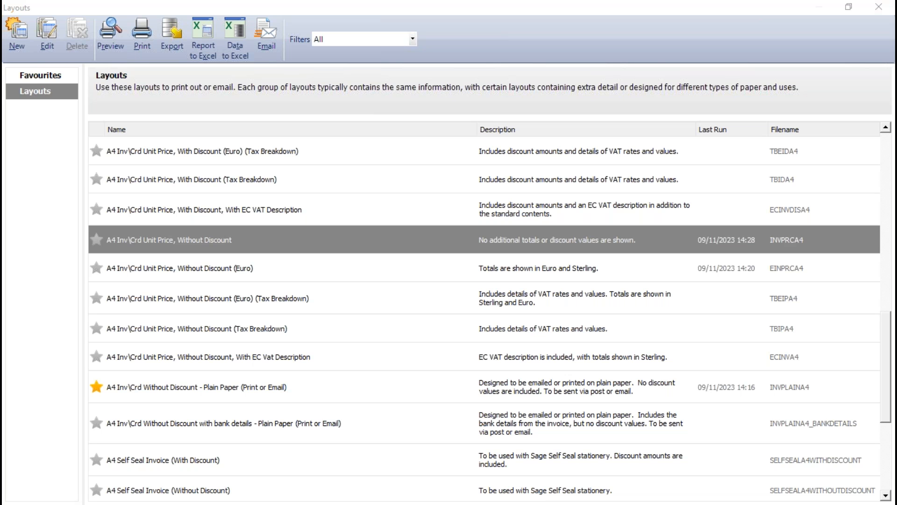
{"action": "left_click", "coordinate": [878, 7]}
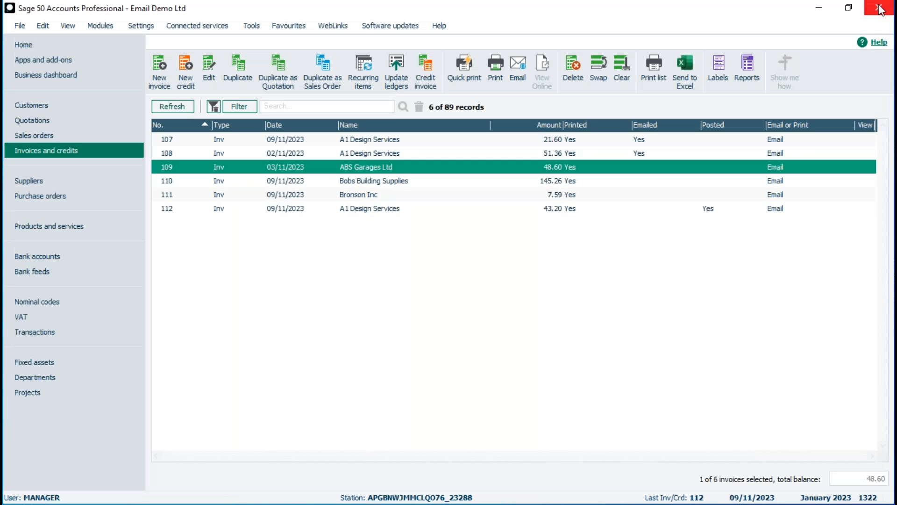
Step: Set the sending option for invoice emails to Send Immediately in the email defaults
{"action": "left_click", "coordinate": [141, 26]}
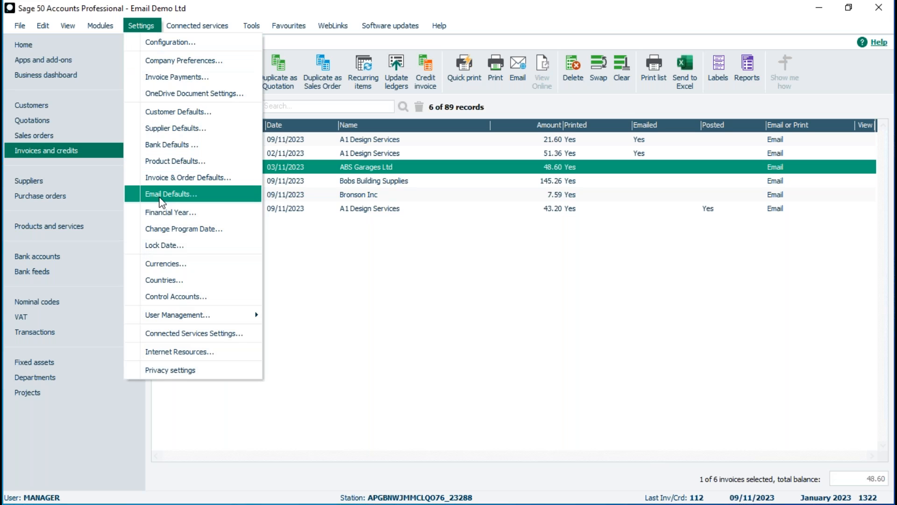
{"action": "left_click", "coordinate": [162, 197]}
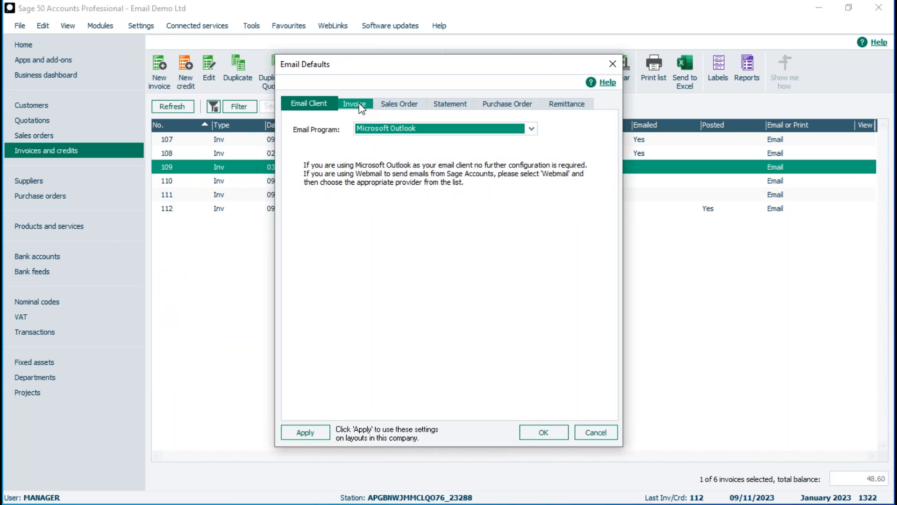
{"action": "left_click", "coordinate": [363, 107]}
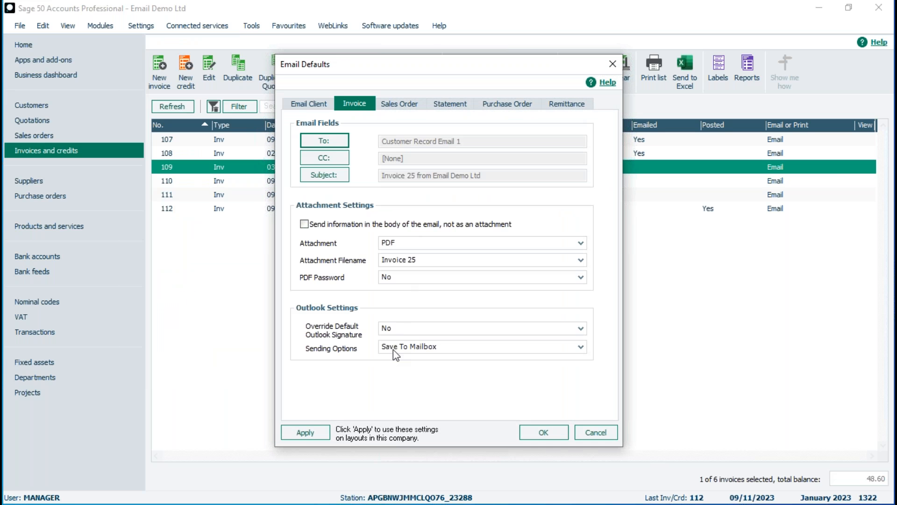
{"action": "left_click", "coordinate": [424, 349]}
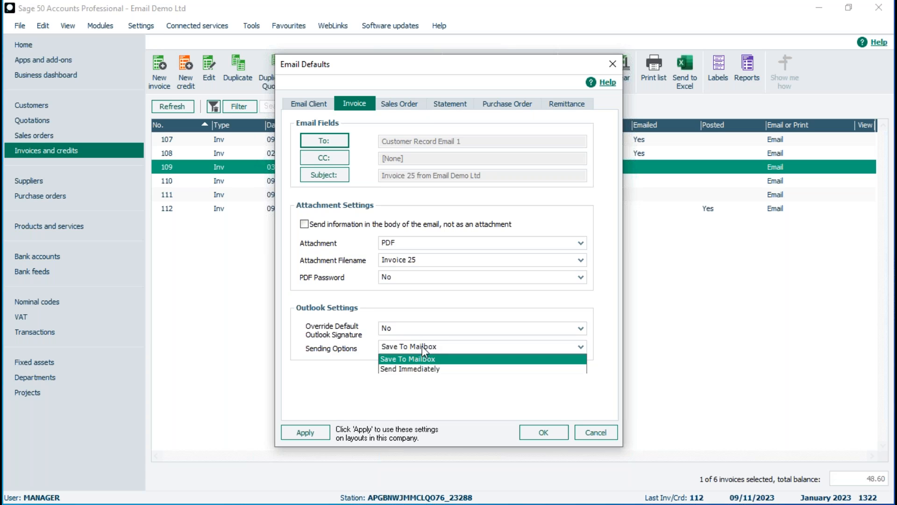
{"action": "left_click", "coordinate": [406, 369]}
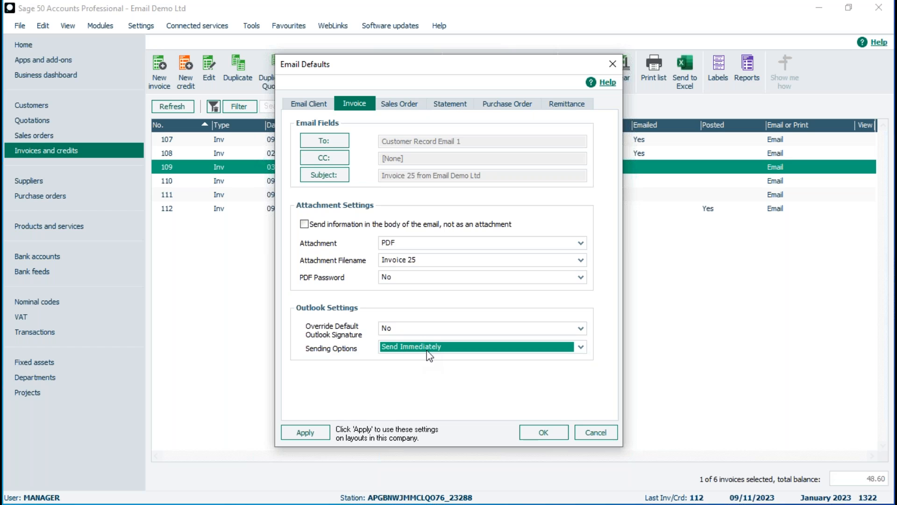
Step: Apply the invoice email settings to the A4 Inv\Crd Unit Price, Without Discount layout and save the email defaults
{"action": "left_click", "coordinate": [304, 431]}
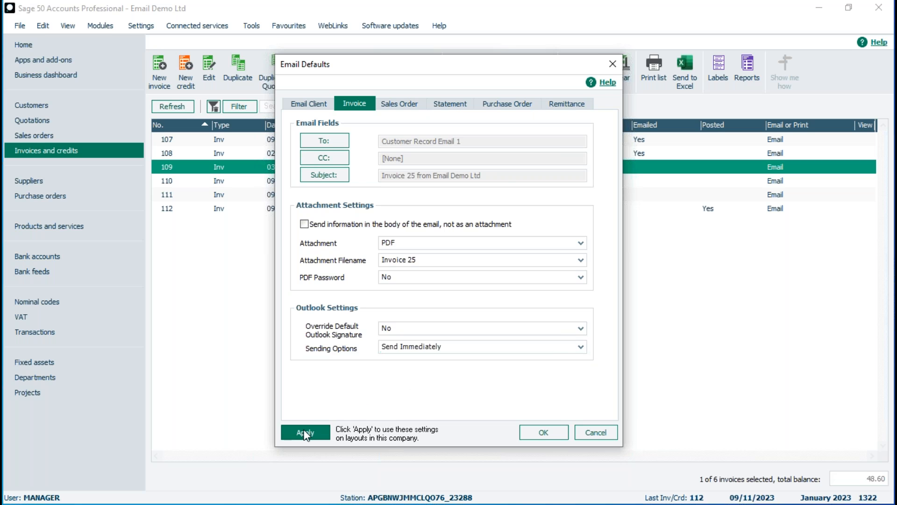
{"action": "left_click", "coordinate": [313, 156]}
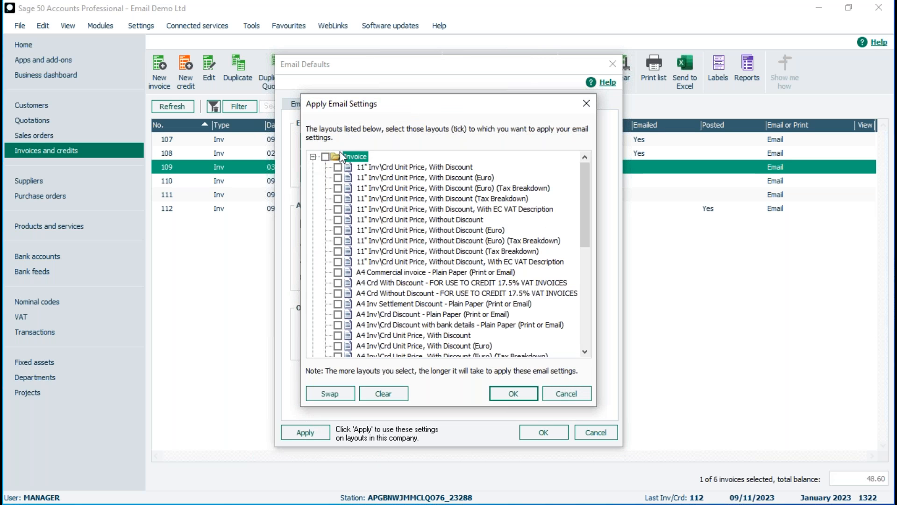
{"action": "left_click", "coordinate": [584, 352]}
{"action": "left_click", "coordinate": [585, 351]}
{"action": "left_click", "coordinate": [585, 351]}
{"action": "left_click", "coordinate": [585, 351]}
{"action": "left_click", "coordinate": [585, 351]}
{"action": "left_click", "coordinate": [585, 351]}
{"action": "left_click", "coordinate": [585, 351]}
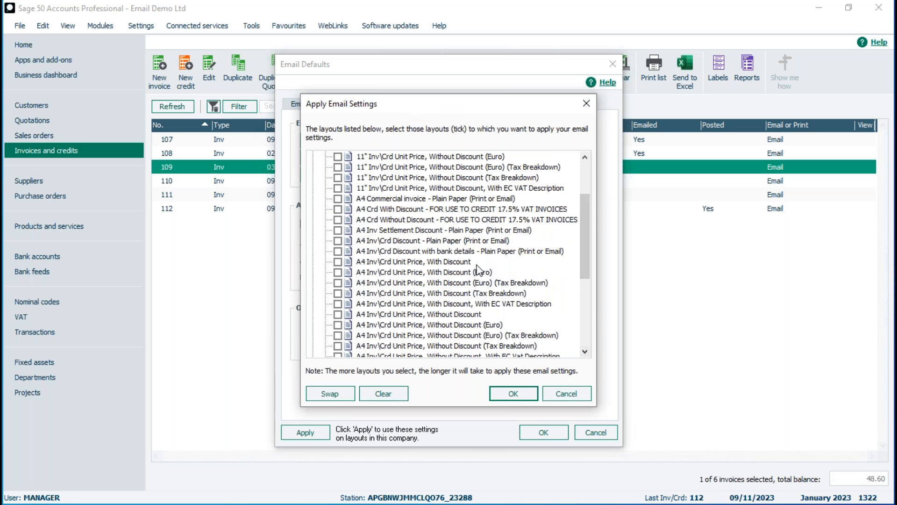
{"action": "left_click", "coordinate": [432, 316]}
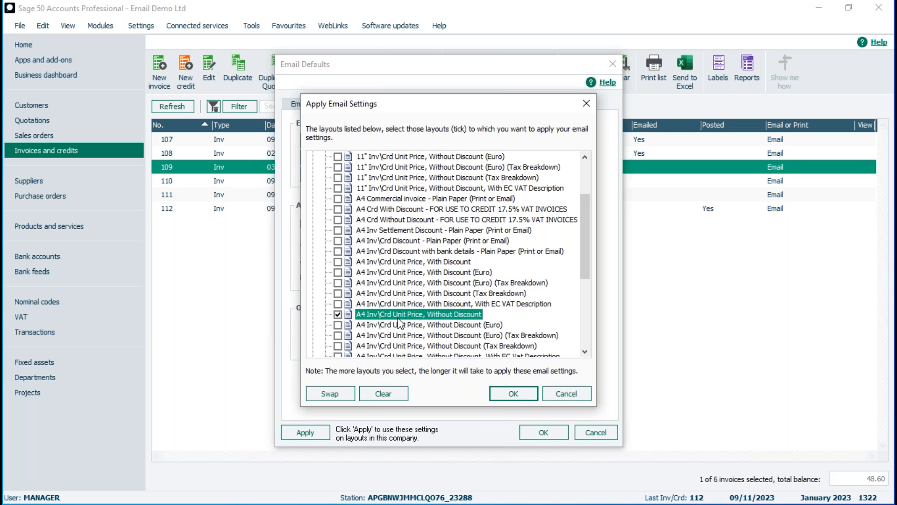
{"action": "left_click", "coordinate": [518, 395]}
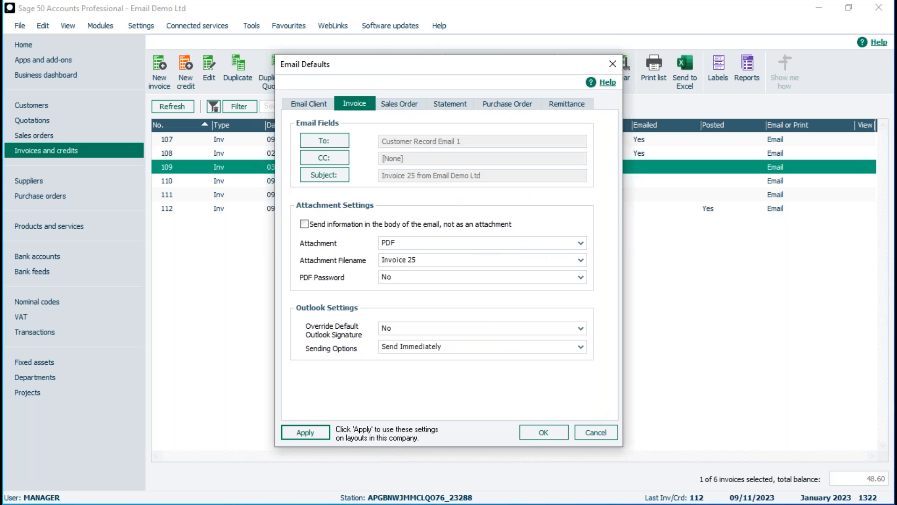
{"action": "left_click", "coordinate": [557, 432]}
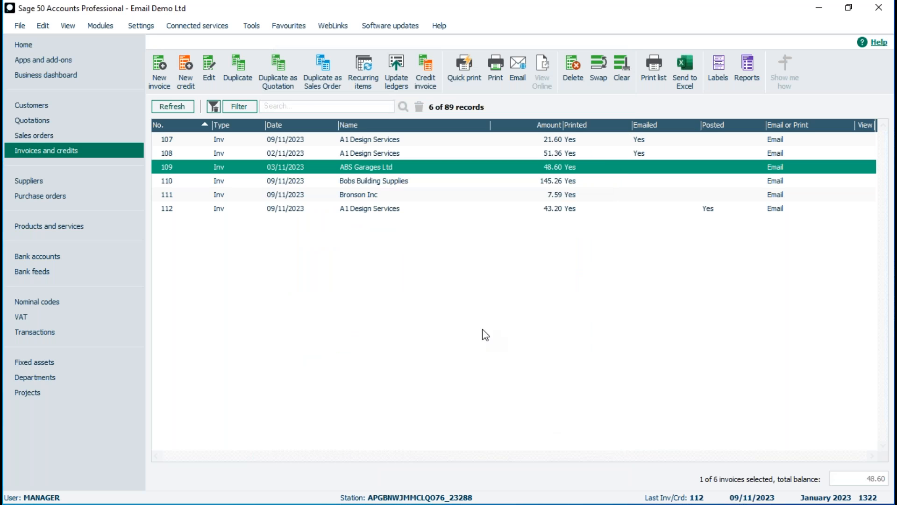
Step: Mark the A4 Inv\Crd Unit Price, Without Discount layout as a favourite and email invoice 110 for Bobs Building Supplies with it
{"action": "left_click", "coordinate": [344, 180]}
{"action": "left_click", "coordinate": [343, 164]}
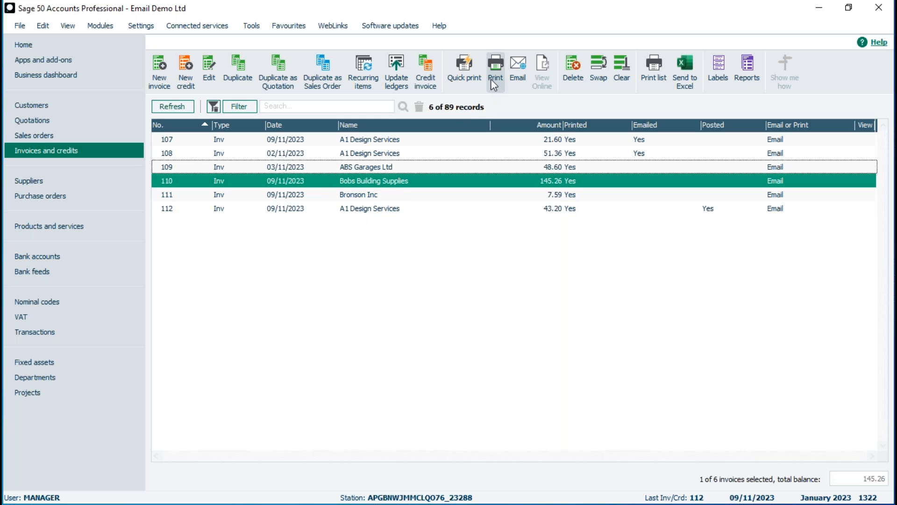
{"action": "left_click", "coordinate": [496, 67]}
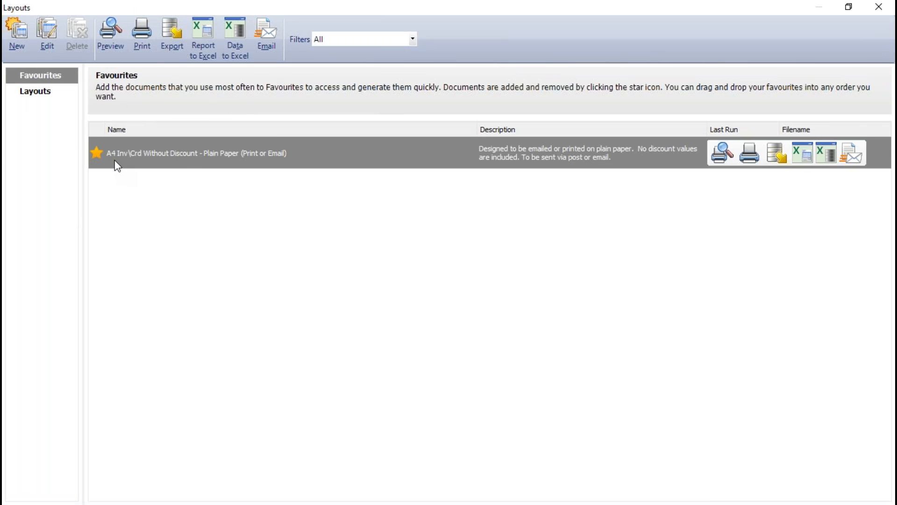
{"action": "left_click", "coordinate": [46, 93]}
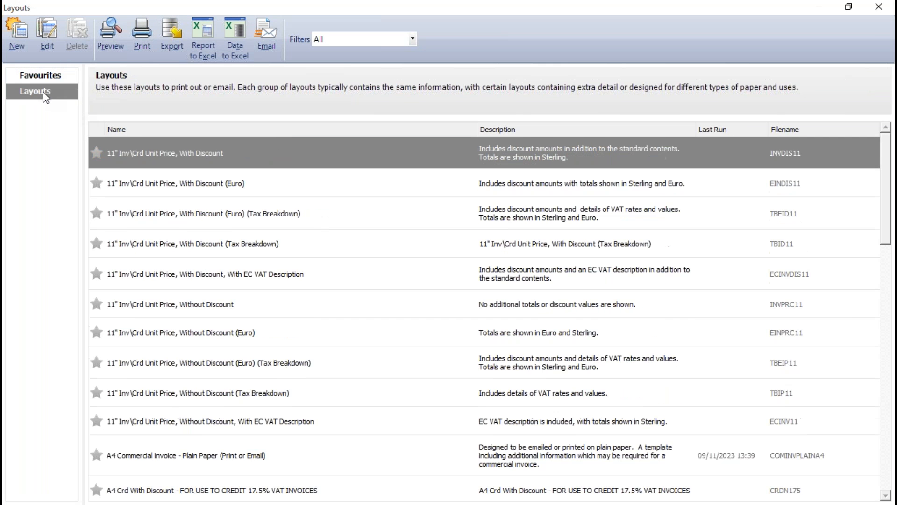
{"action": "scroll", "coordinate": [381, 345], "scroll_direction": "down", "scroll_amount": 3}
{"action": "scroll", "coordinate": [381, 433], "scroll_direction": "down", "scroll_amount": 3}
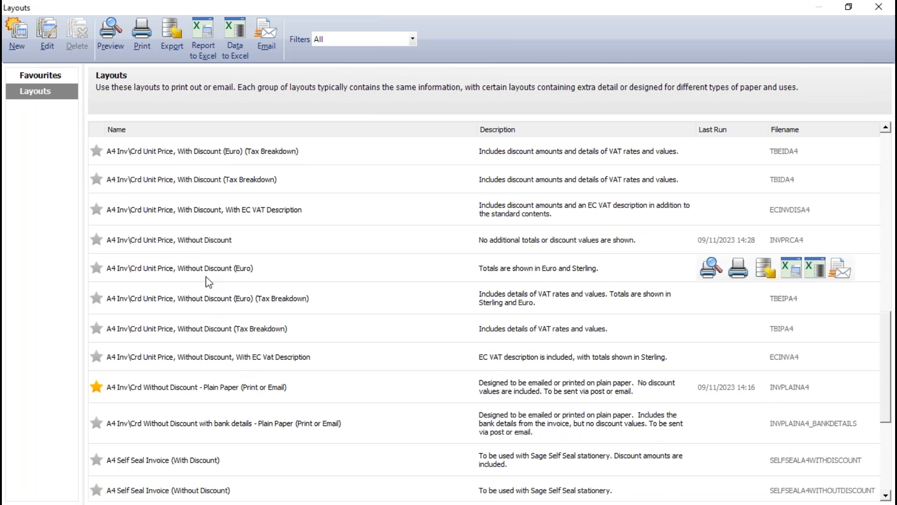
{"action": "left_click", "coordinate": [97, 240]}
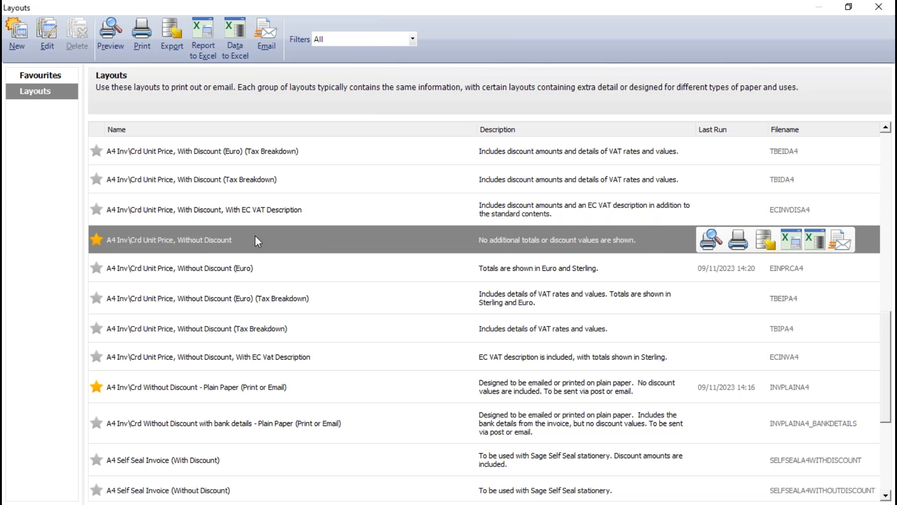
{"action": "left_click", "coordinate": [840, 241]}
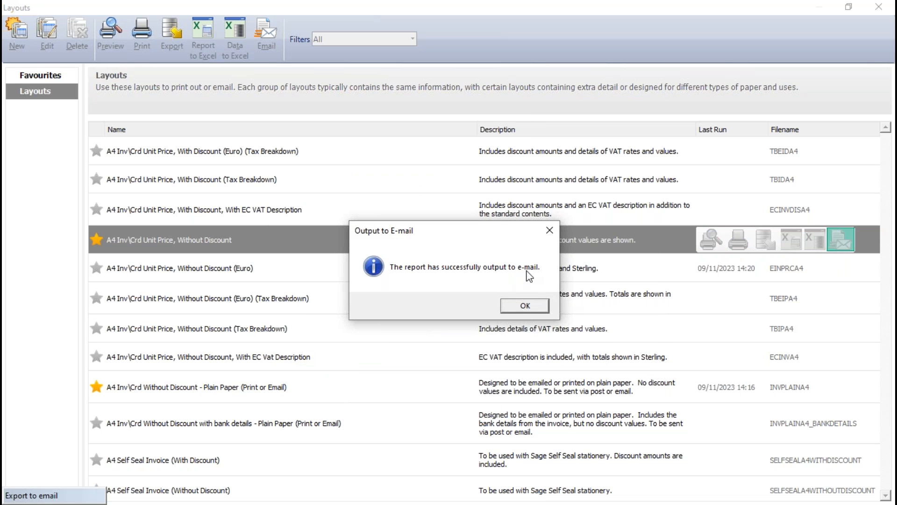
{"action": "left_click", "coordinate": [526, 307]}
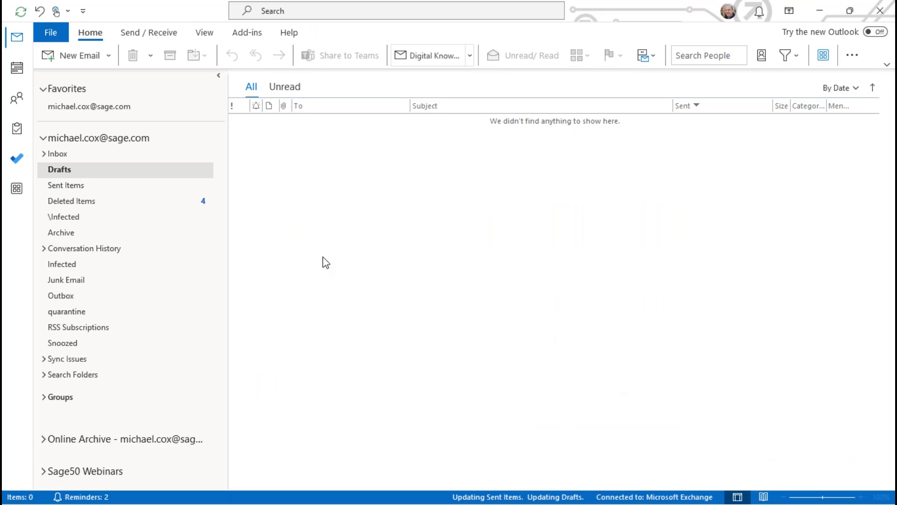
Step: Check the Invoice 110 email in Outlook's Sent Items folder and return to the Sage 50 layouts
{"action": "left_click", "coordinate": [66, 185]}
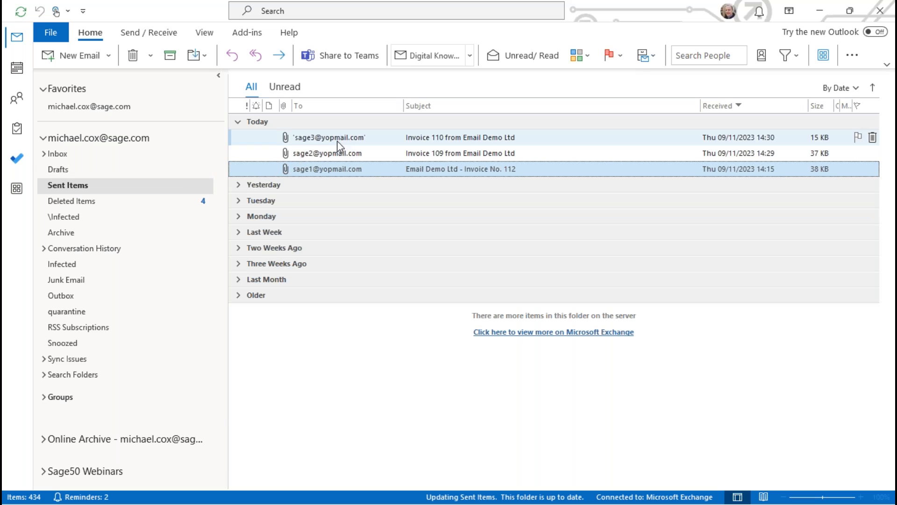
{"action": "left_click", "coordinate": [501, 140]}
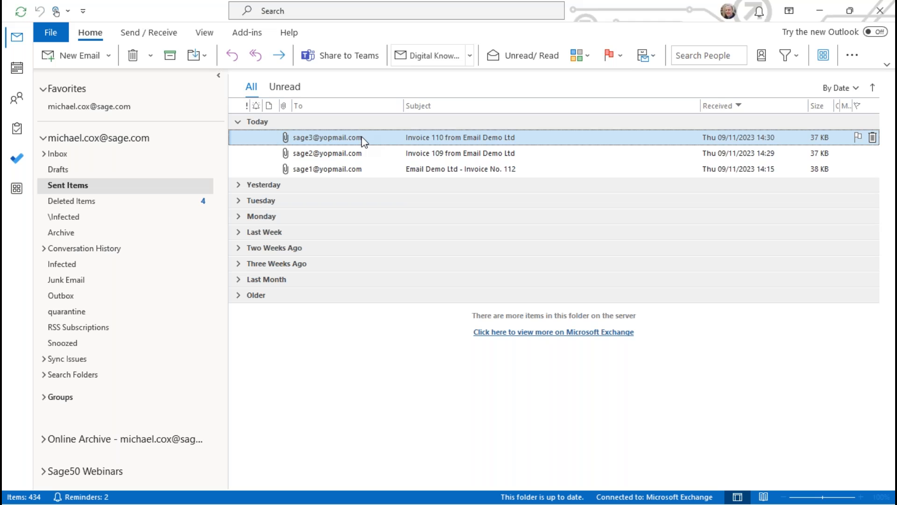
{"action": "left_click", "coordinate": [825, 10]}
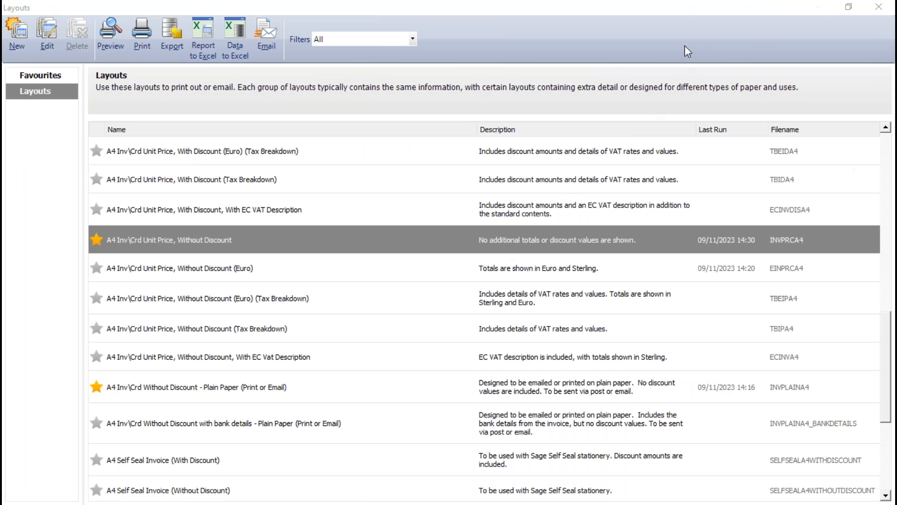
Step: Reopen the invoice layouts and email invoice 110 using the favourite A4 Inv\Crd Unit Price, Without Discount layout, then return to the invoice list
{"action": "left_click", "coordinate": [879, 8]}
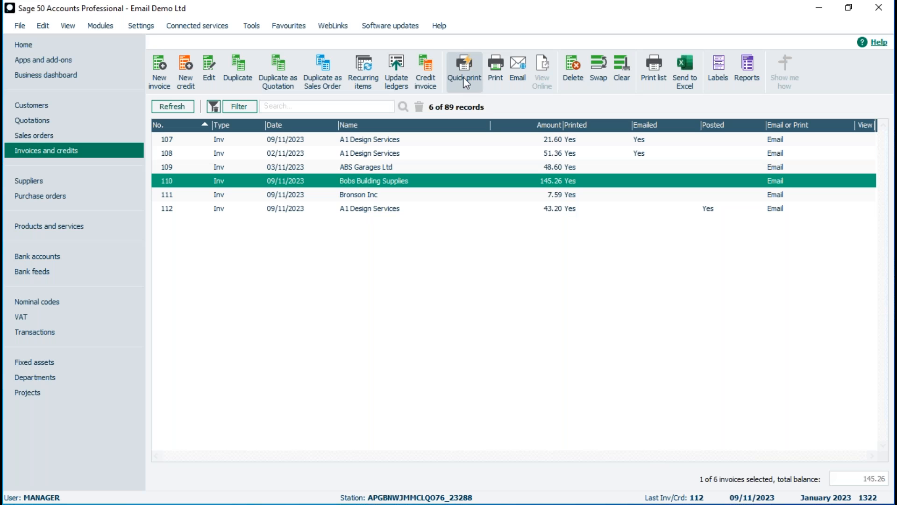
{"action": "left_click", "coordinate": [496, 67]}
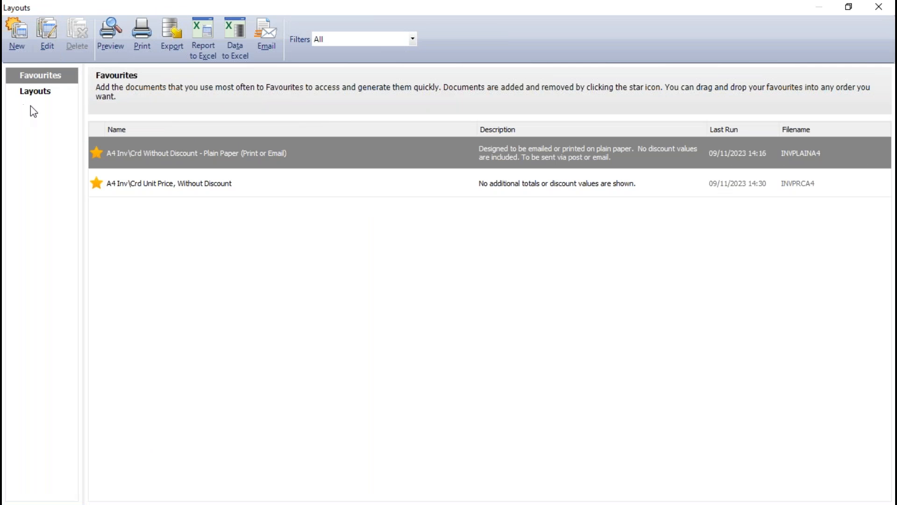
{"action": "mouse_move", "coordinate": [202, 187]}
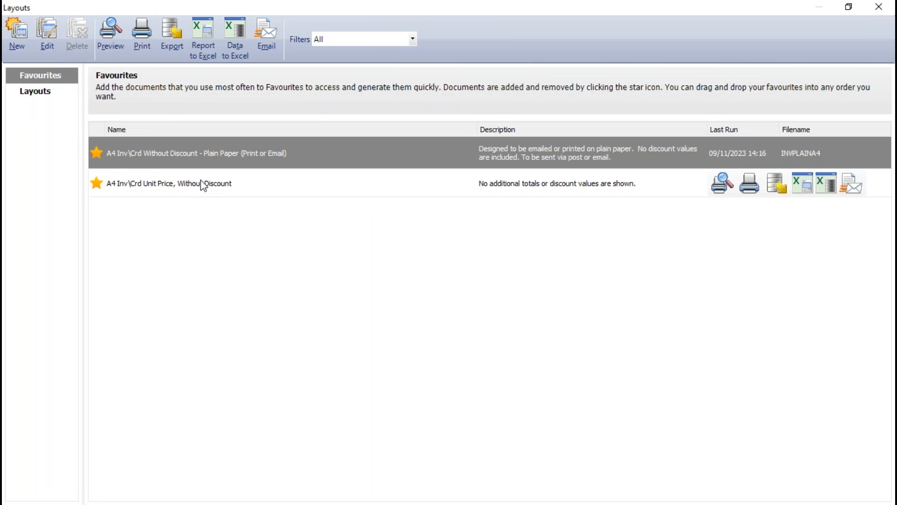
{"action": "left_click", "coordinate": [200, 184]}
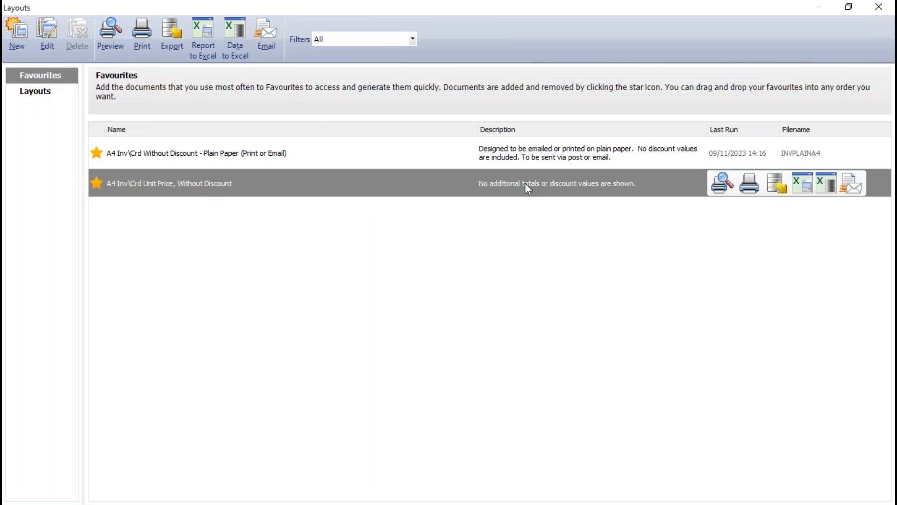
{"action": "left_click", "coordinate": [855, 185]}
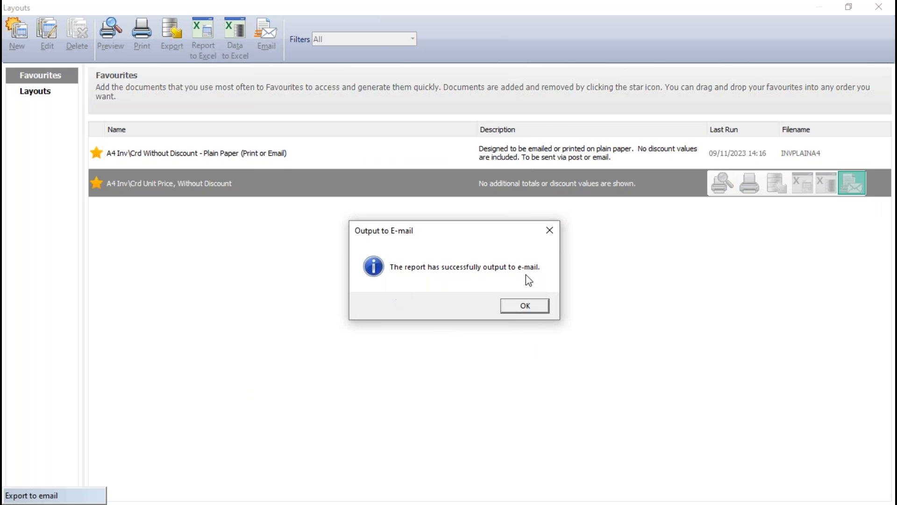
{"action": "left_click", "coordinate": [525, 304]}
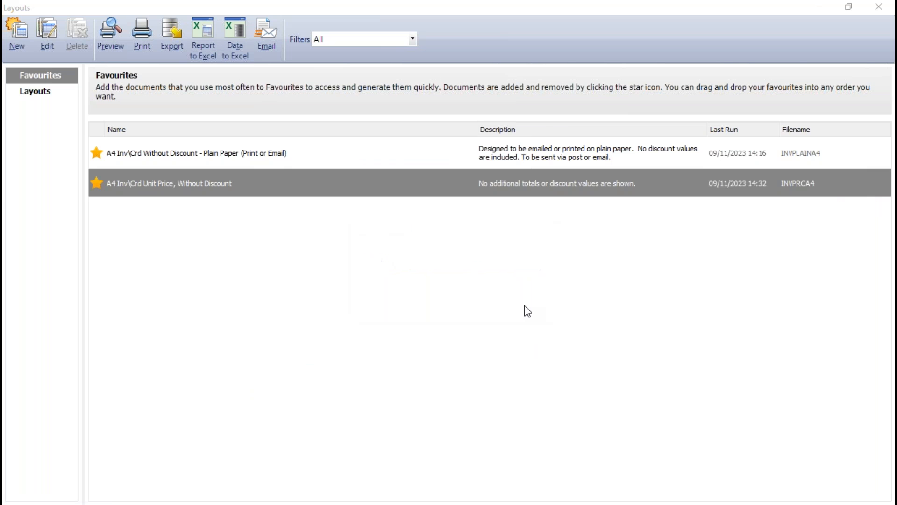
{"action": "left_click", "coordinate": [876, 6]}
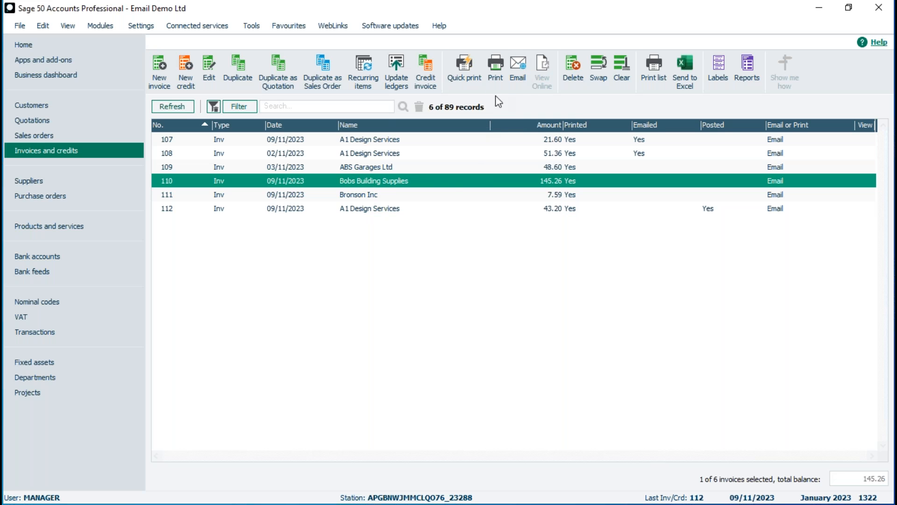
Step: Email invoice 110 for Bobs Building Supplies directly from the invoice list without opening the layouts
{"action": "left_click", "coordinate": [519, 67]}
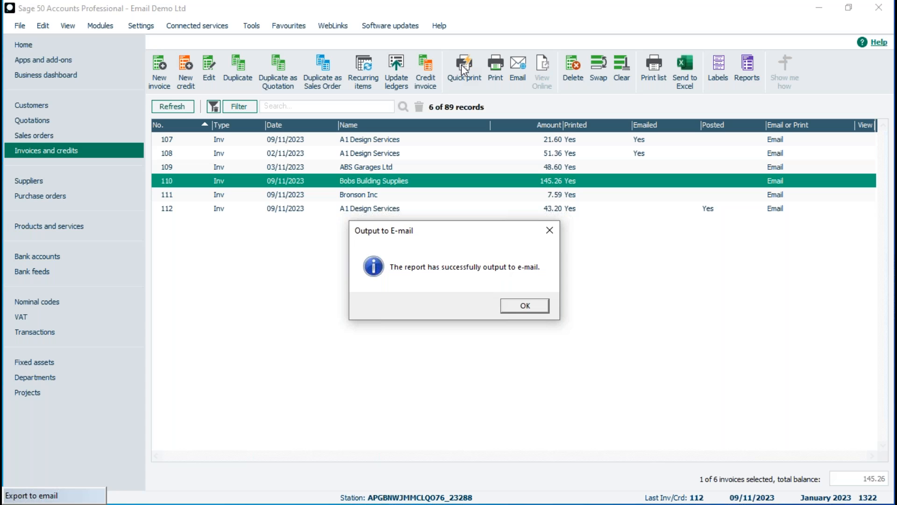
{"action": "left_click", "coordinate": [531, 307]}
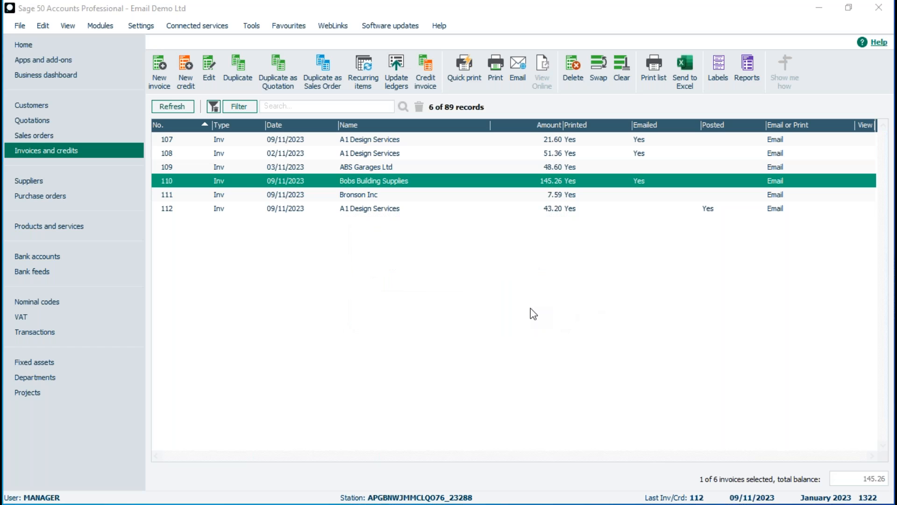